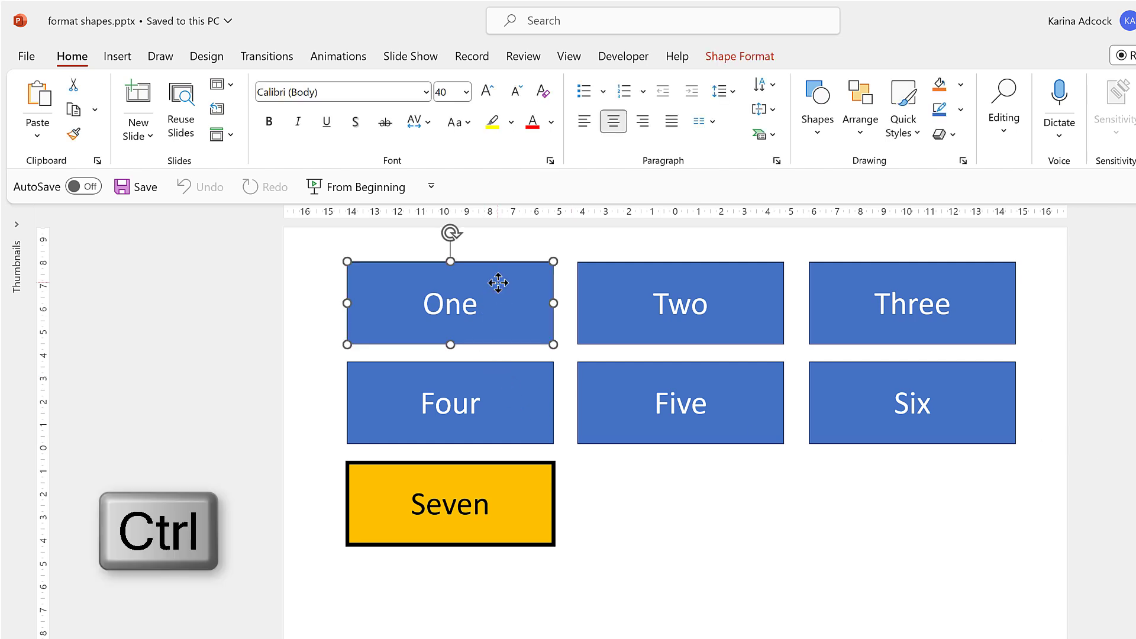
# - Add Two and Three to the selection with One and fill all three boxes gold
pyautogui.keyDown('ctrl'); pyautogui.click(710, 316); pyautogui.keyUp('ctrl')
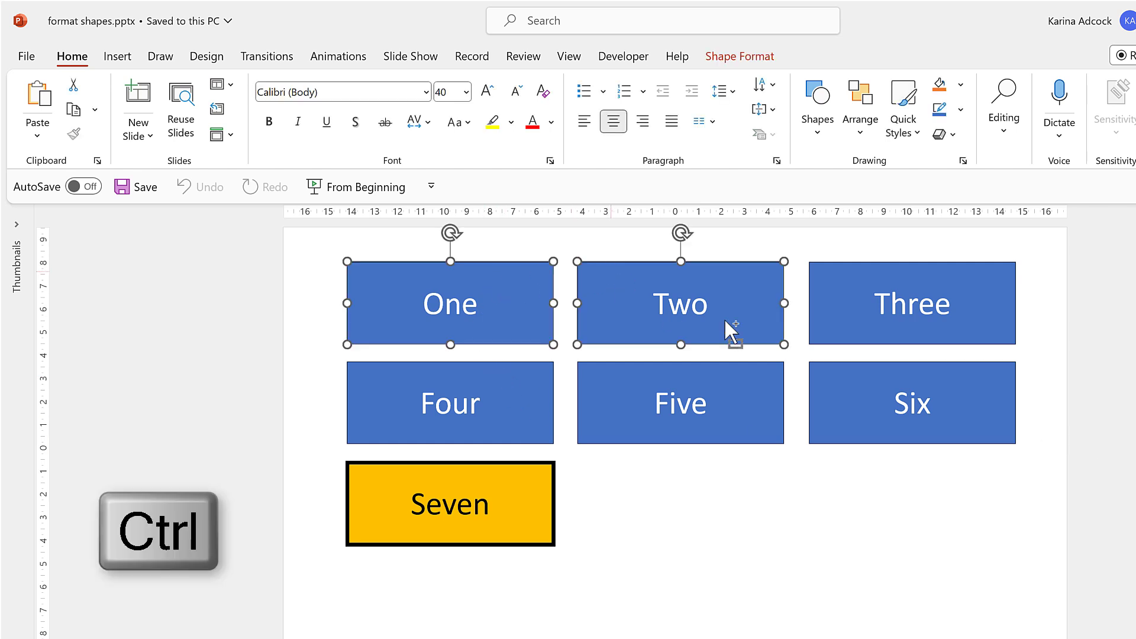
pyautogui.keyDown('ctrl'); pyautogui.click(876, 290); pyautogui.keyUp('ctrl')
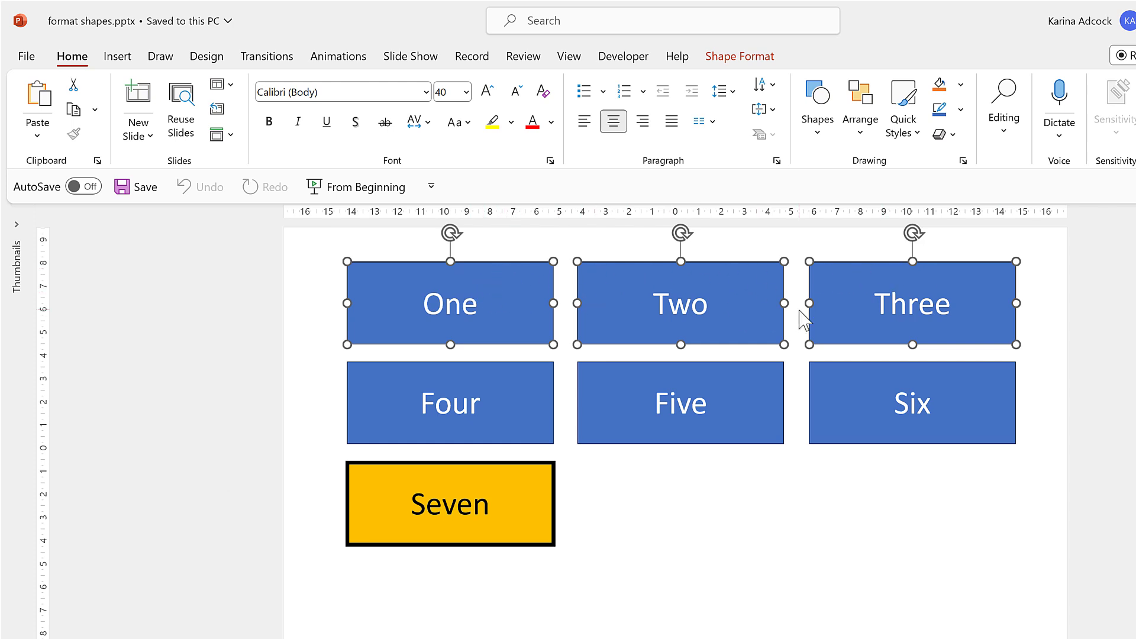
pyautogui.click(739, 58)
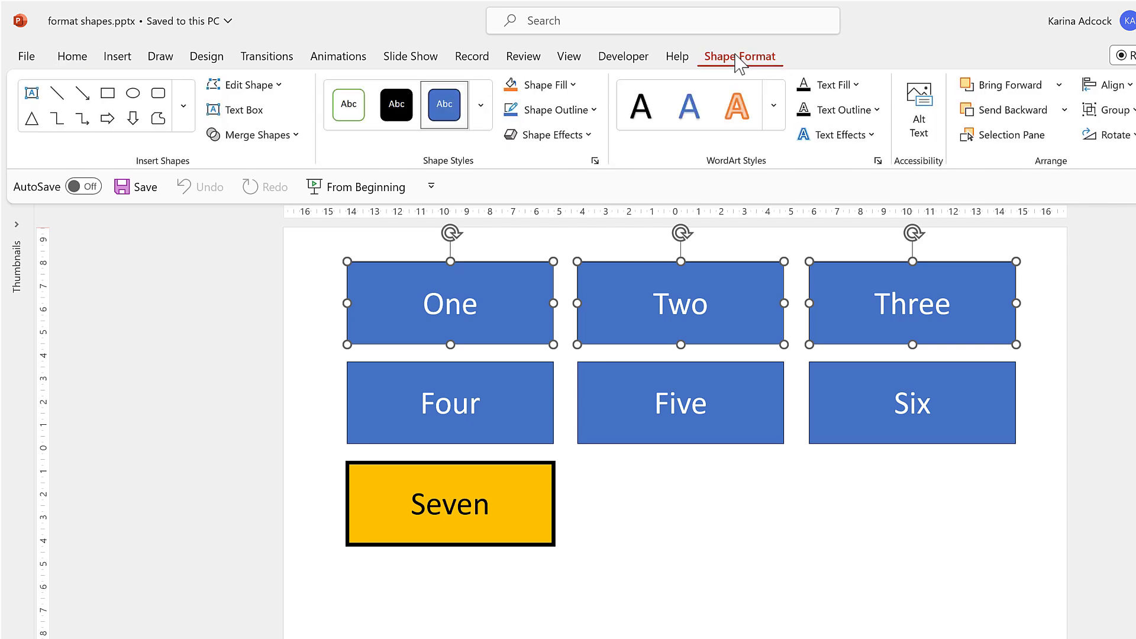
pyautogui.click(564, 85)
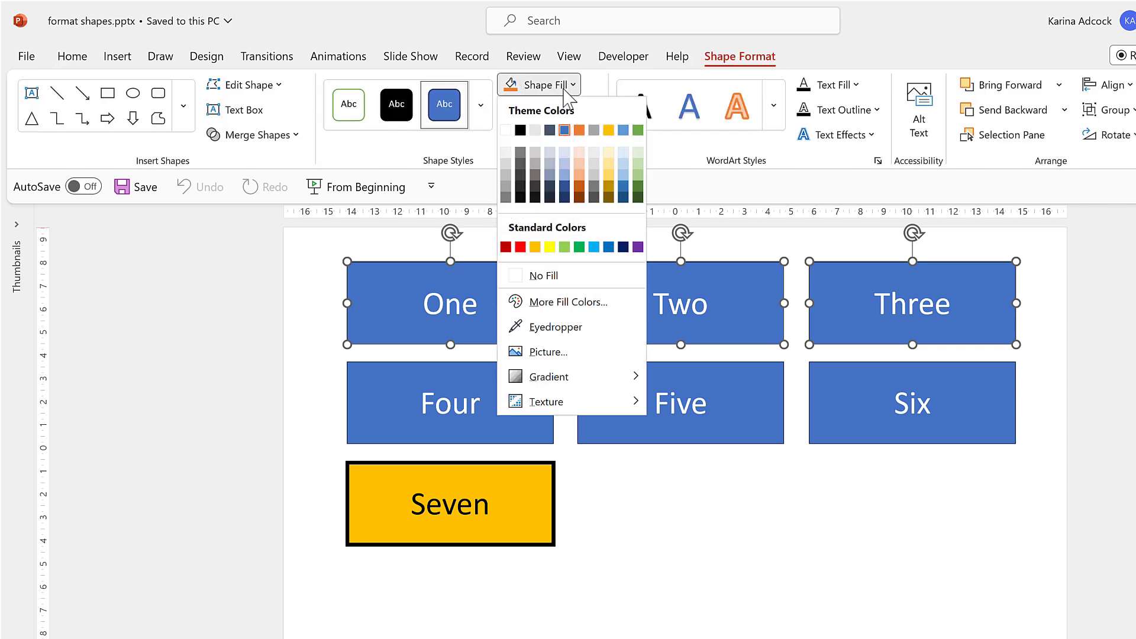
pyautogui.click(608, 129)
# - Give the three boxes 4½ pt black outlines and black text
pyautogui.click(592, 110)
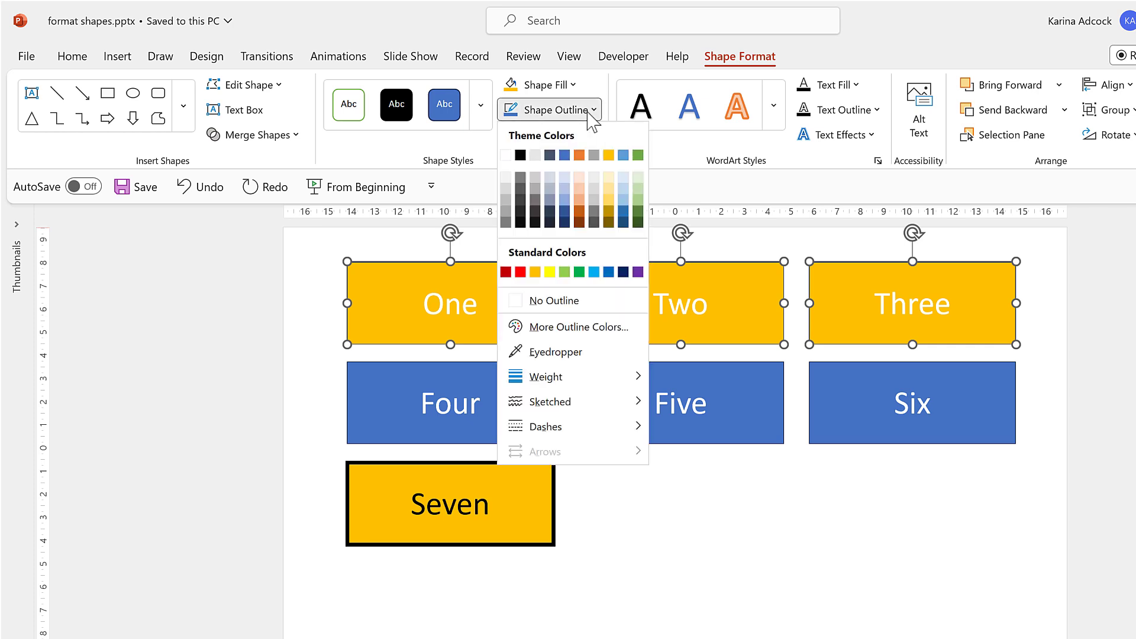
pyautogui.click(518, 153)
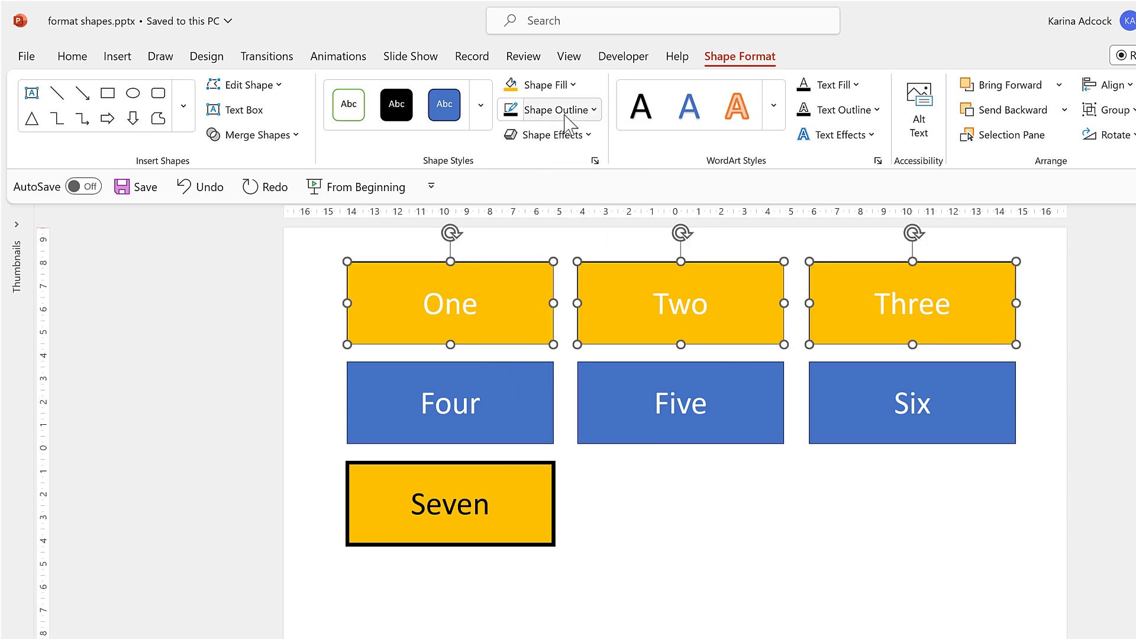
pyautogui.click(559, 110)
pyautogui.moveTo(609, 381)
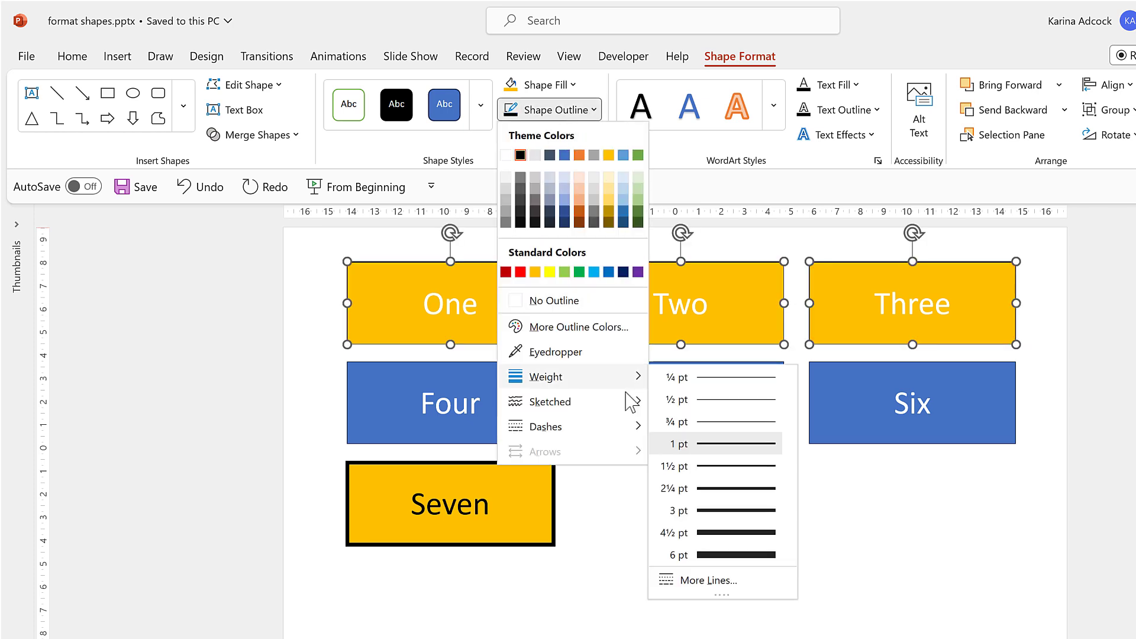
pyautogui.click(723, 536)
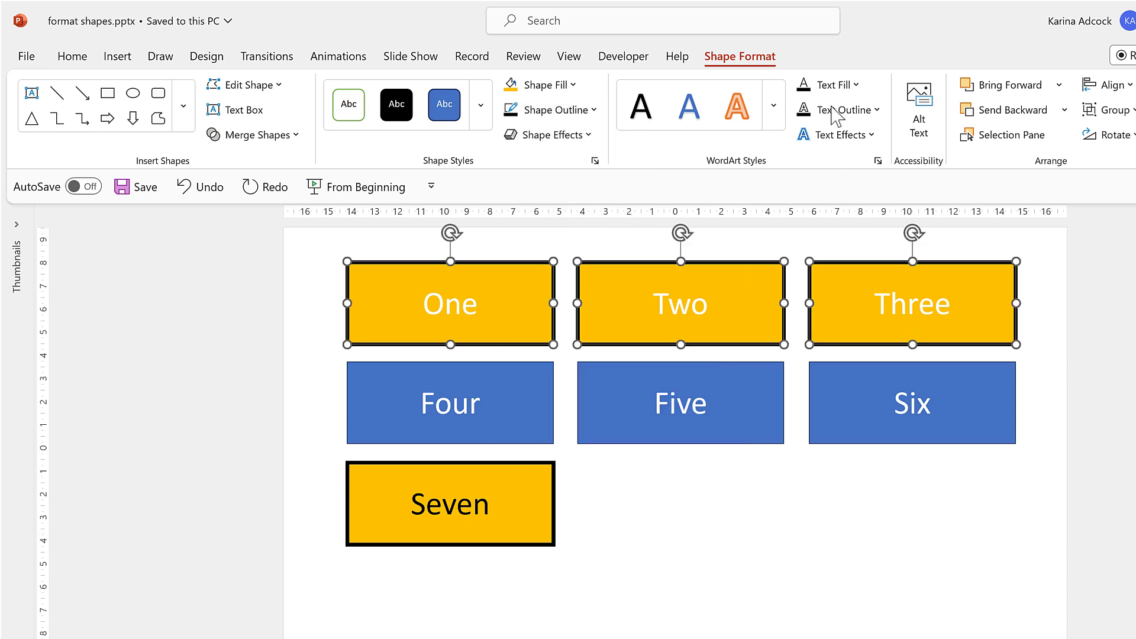
pyautogui.click(805, 88)
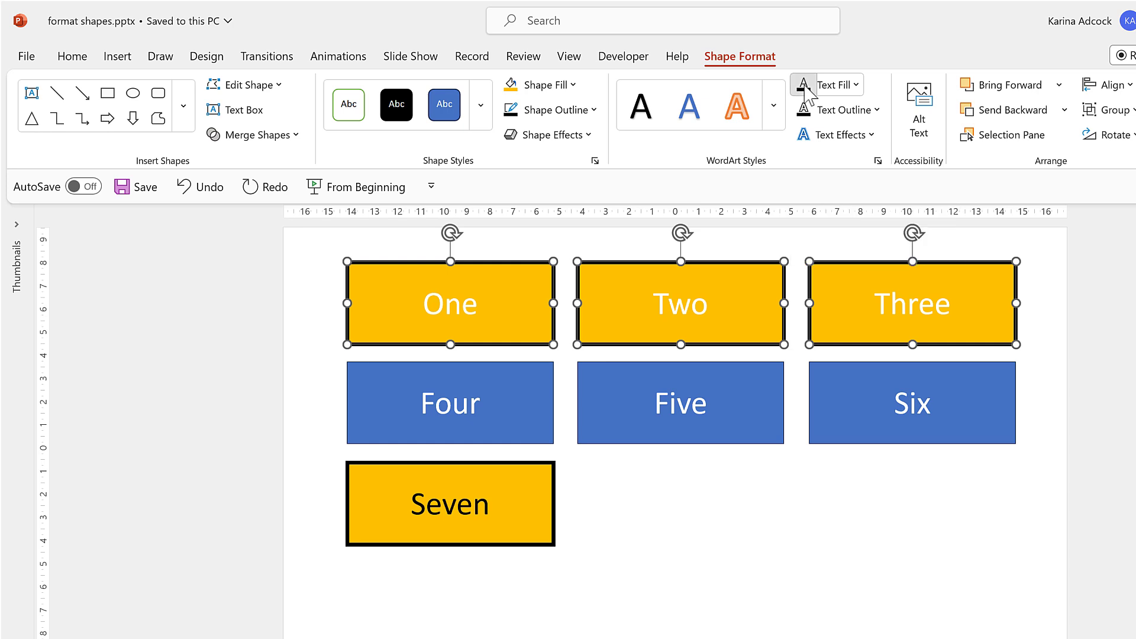
# - Copy the One box's formatting onto the Four box with Format Painter
pyautogui.click(1062, 296)
pyautogui.click(484, 275)
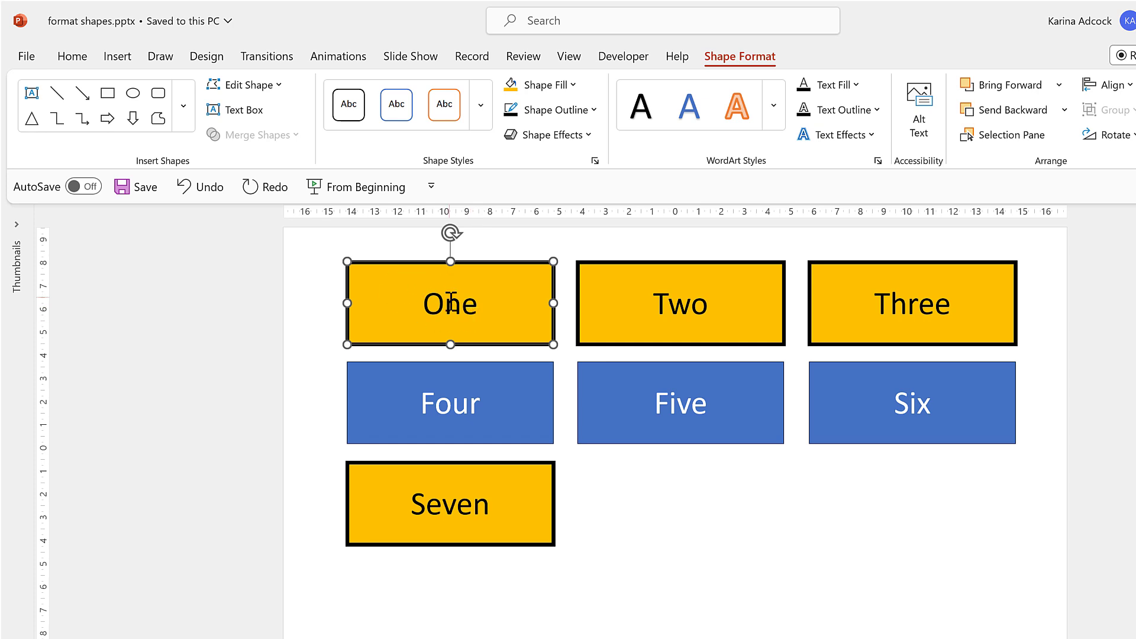
pyautogui.click(71, 56)
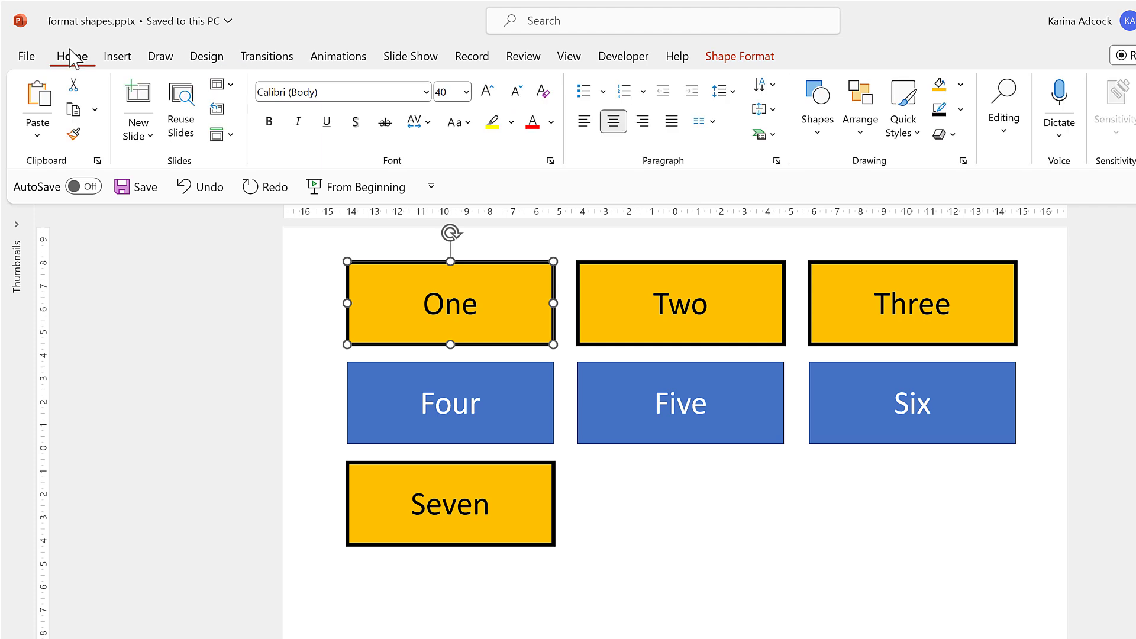
pyautogui.click(74, 137)
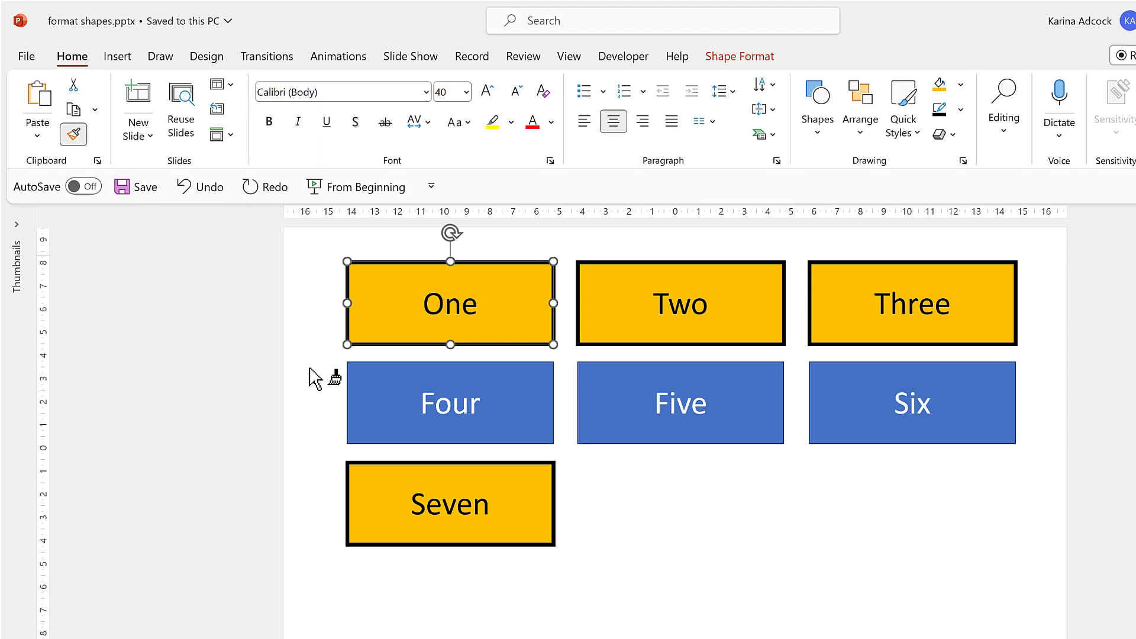
pyautogui.click(360, 381)
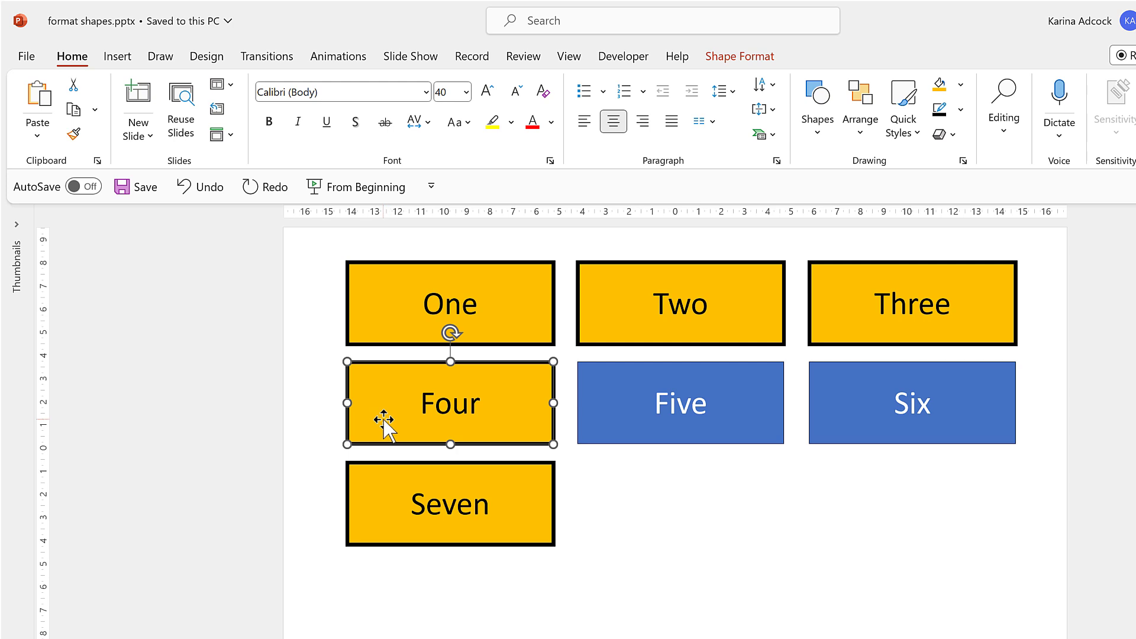
# - Apply the same formatting to Five and Six with Format Painter locked on, then turn it off
pyautogui.click(71, 138)
pyautogui.click(72, 136)
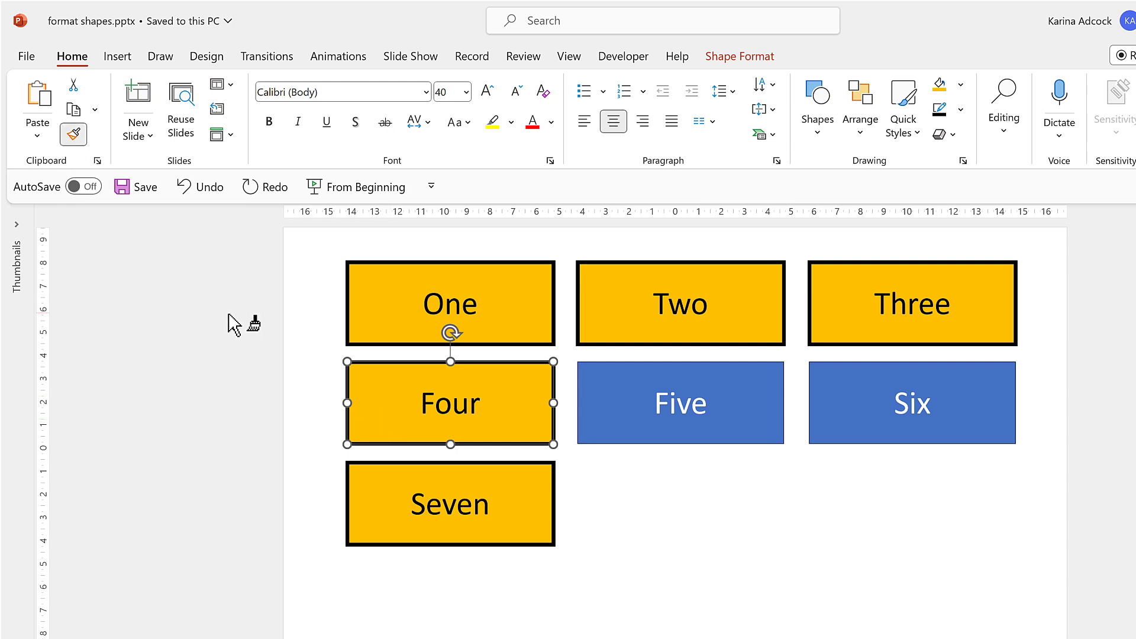
pyautogui.click(598, 370)
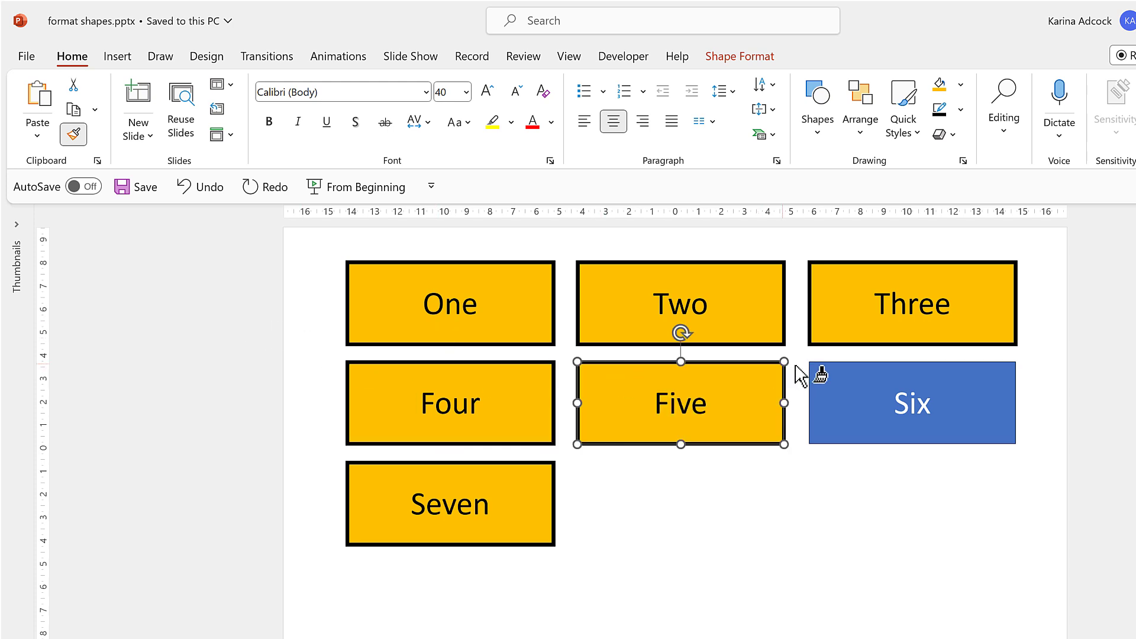
pyautogui.click(834, 385)
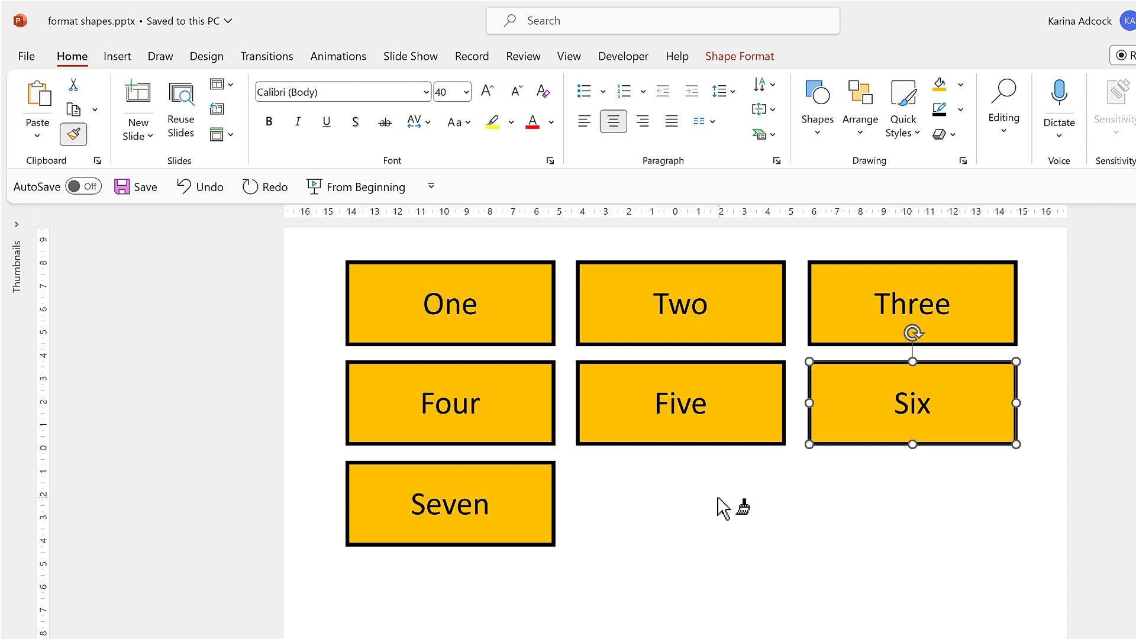
pyautogui.click(71, 141)
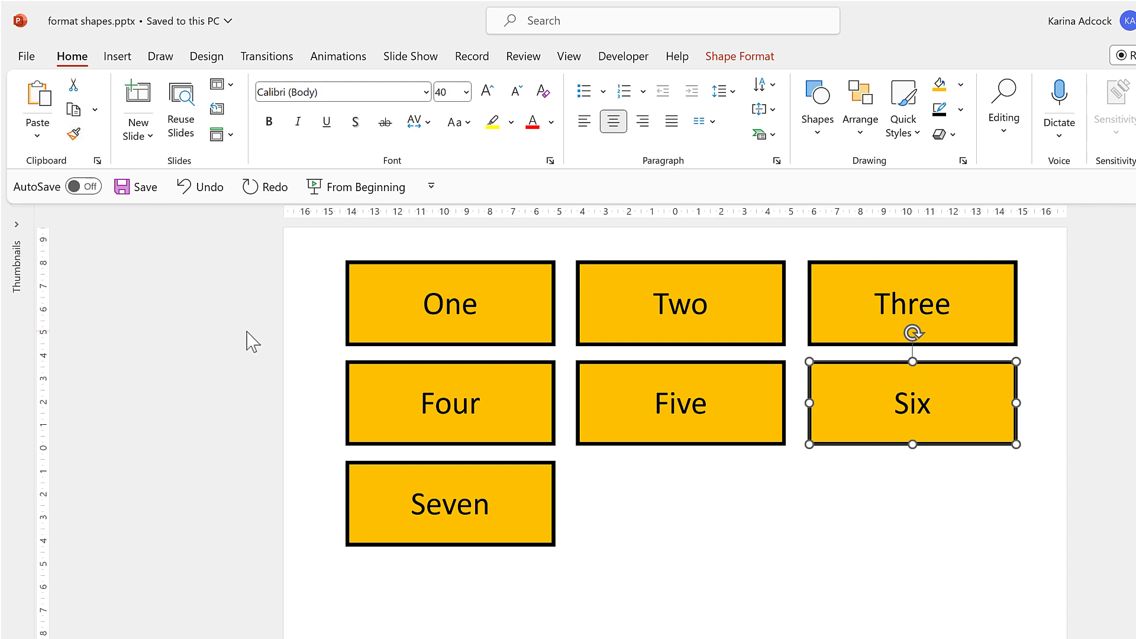
# - Ctrl-drag a copy of the Seven box to its right and relabel it 'Eight'
pyautogui.click(404, 469)
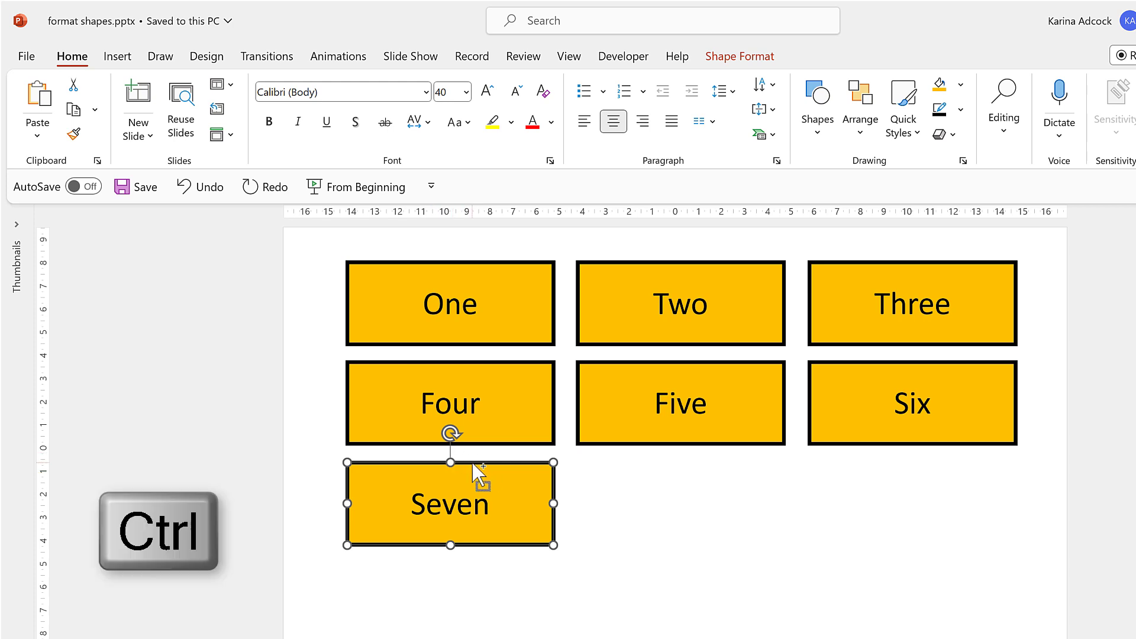
pyautogui.moveTo(538, 472); pyautogui.dragTo(714, 475)
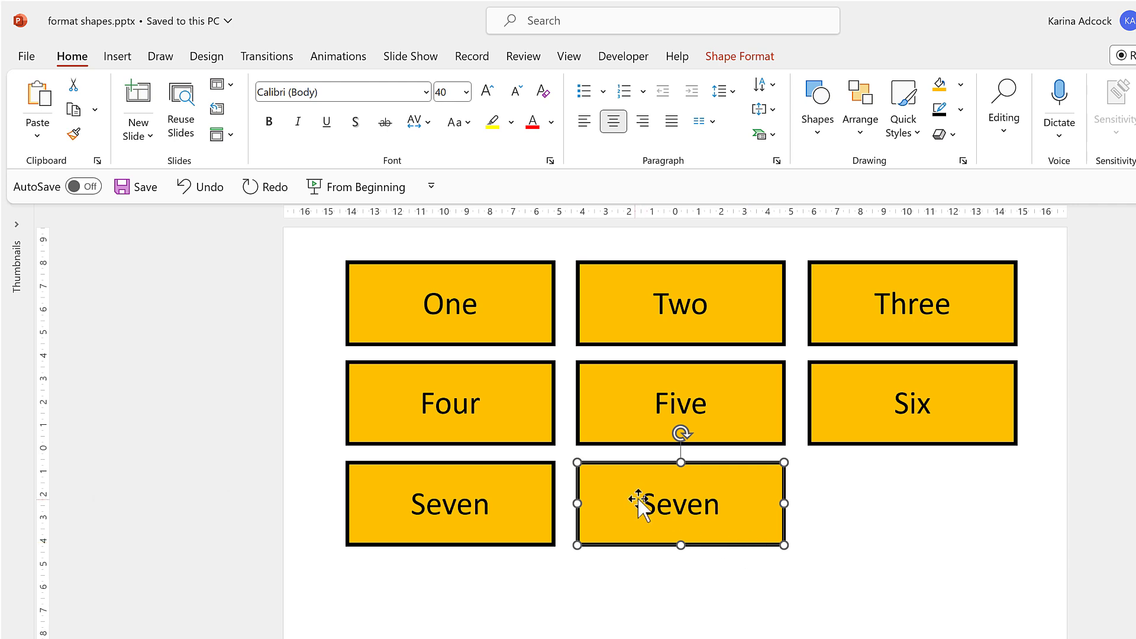
pyautogui.moveTo(642, 504); pyautogui.dragTo(723, 527)
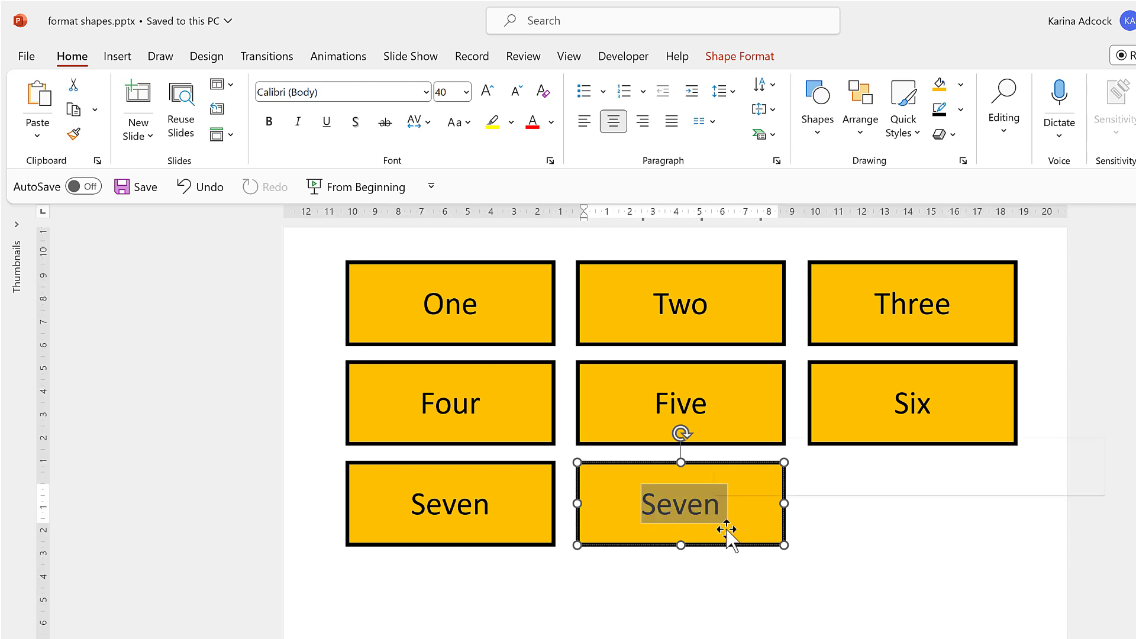
pyautogui.write('E')
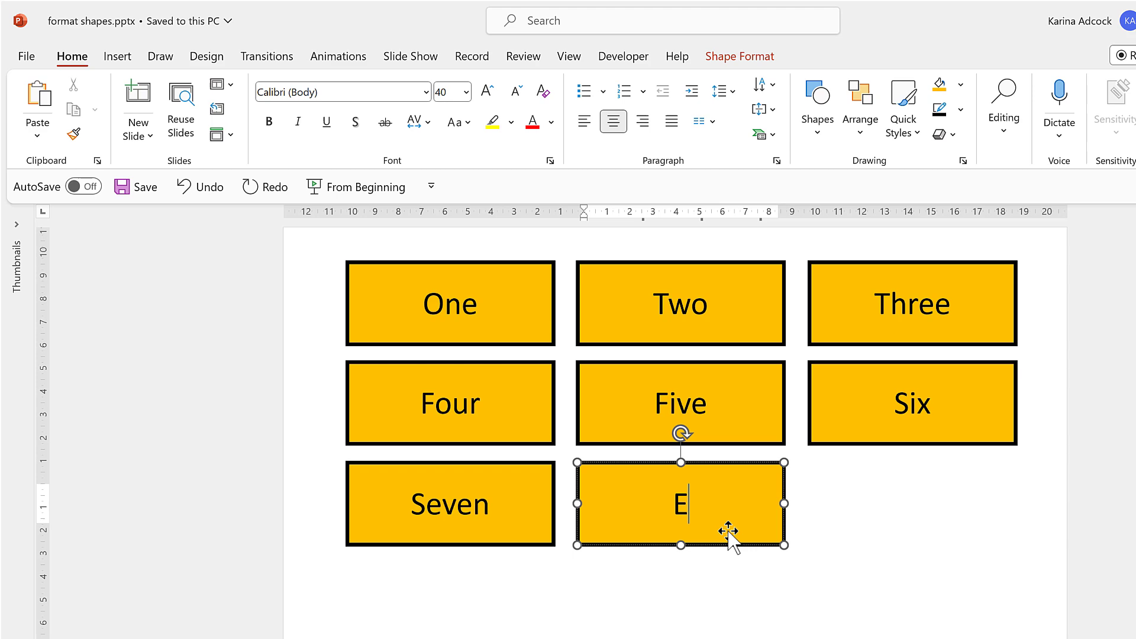
pyautogui.write('ight')
pyautogui.click(878, 503)
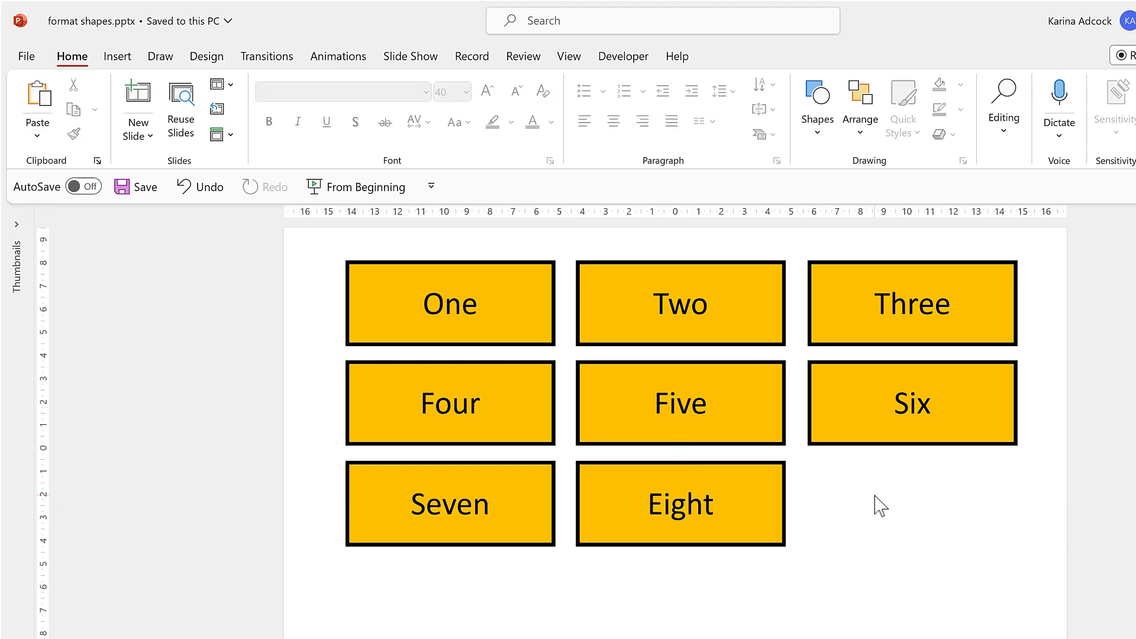
# - Set the Seven box's gold style as the default shape
pyautogui.click(444, 467)
pyautogui.rightClick(444, 467)
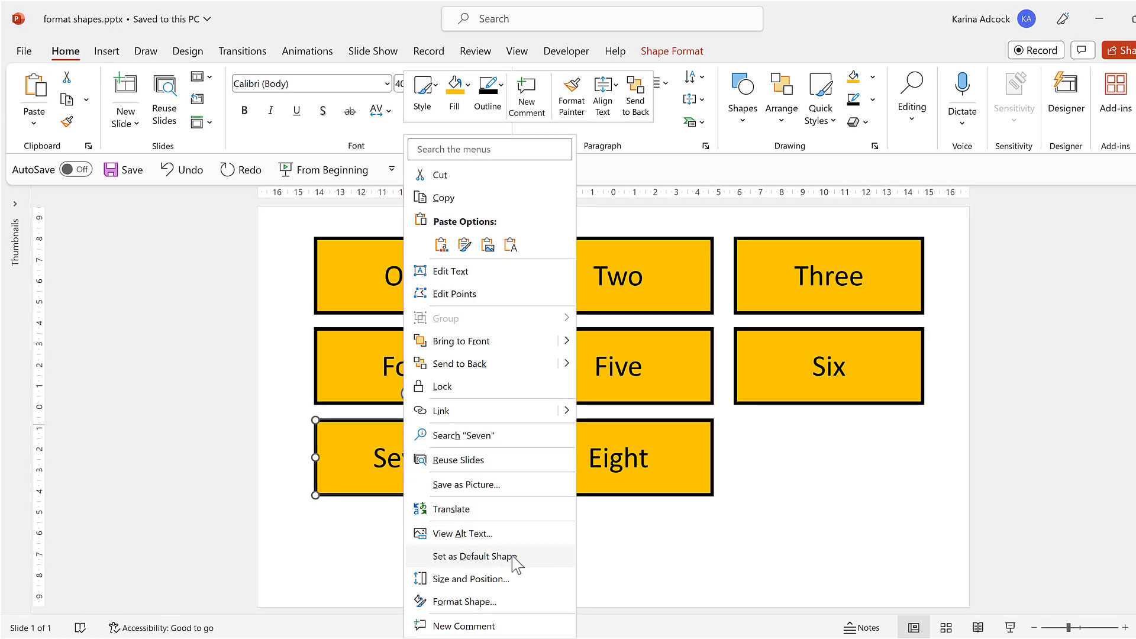
pyautogui.click(531, 565)
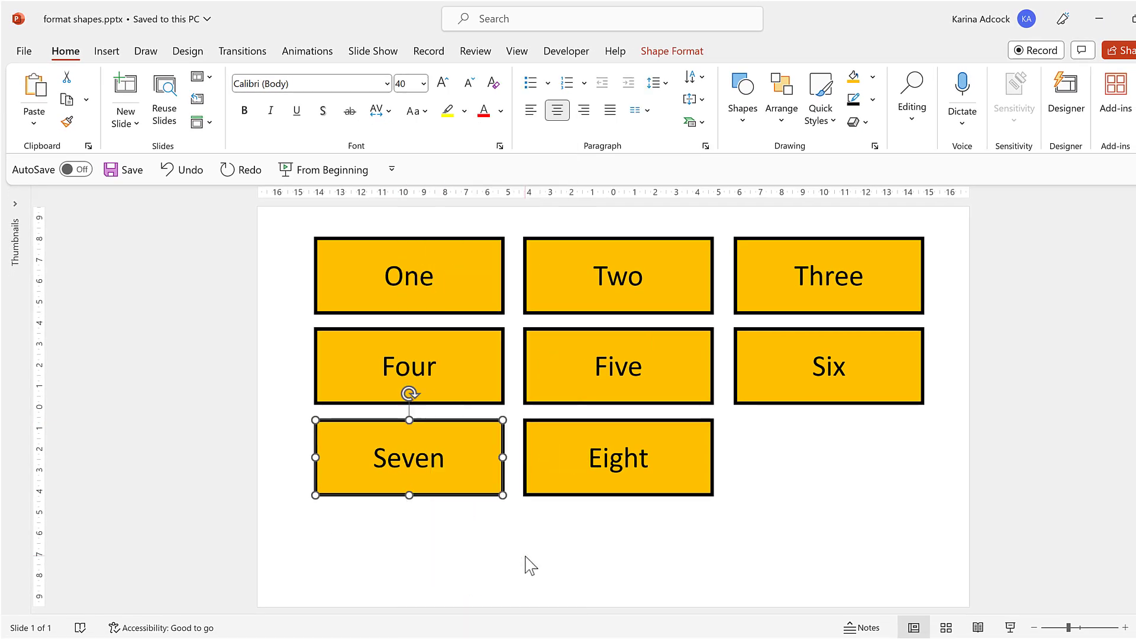
pyautogui.click(462, 540)
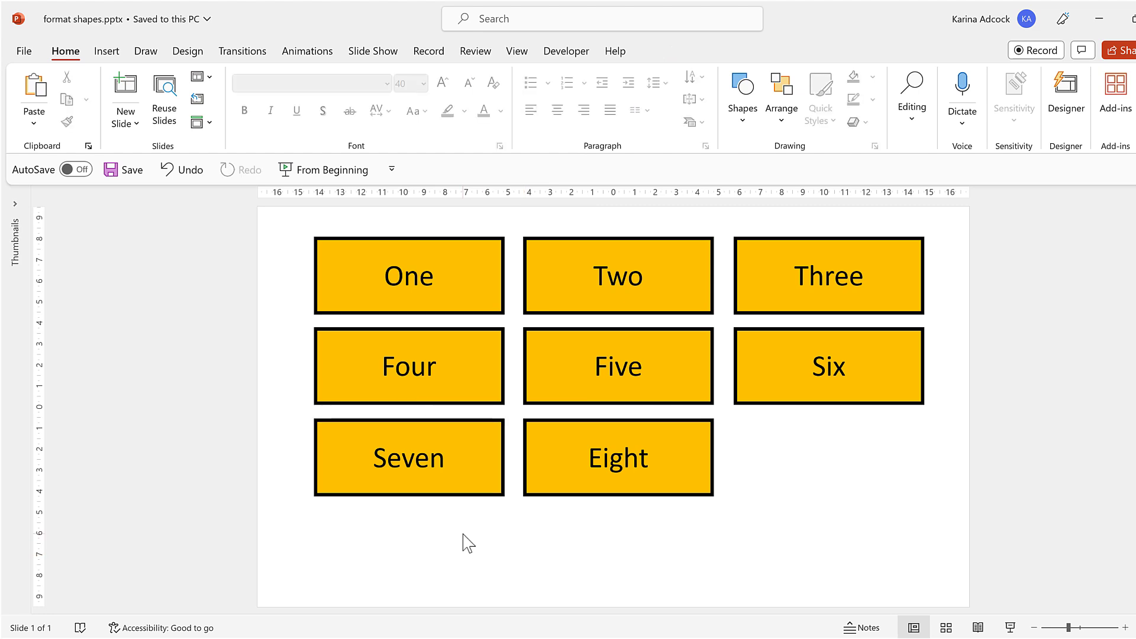
# - Draw a new rectangle below the Seven box
pyautogui.click(744, 102)
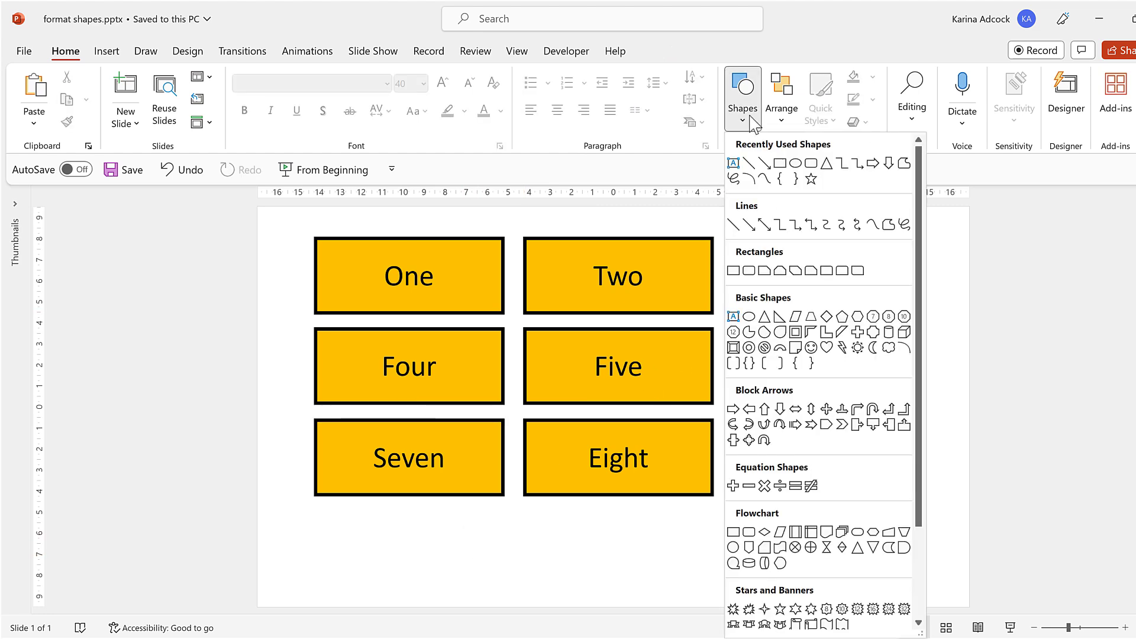
pyautogui.click(733, 271)
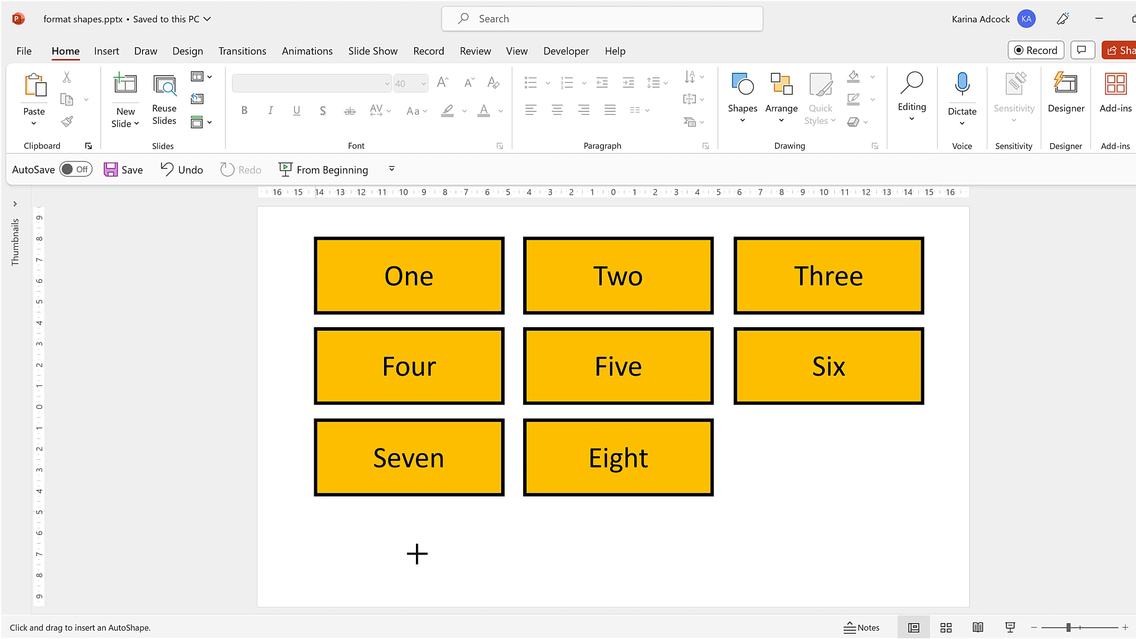
pyautogui.moveTo(314, 510); pyautogui.dragTo(503, 587)
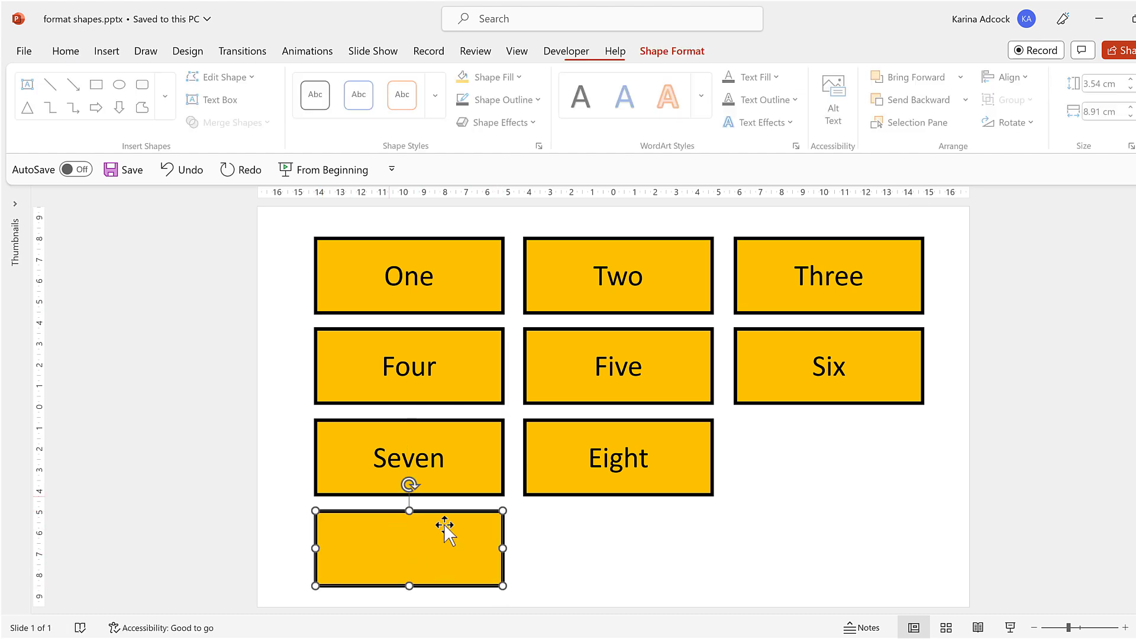
pyautogui.click(572, 545)
# - Draw an oval below the Eight rectangle
pyautogui.click(746, 126)
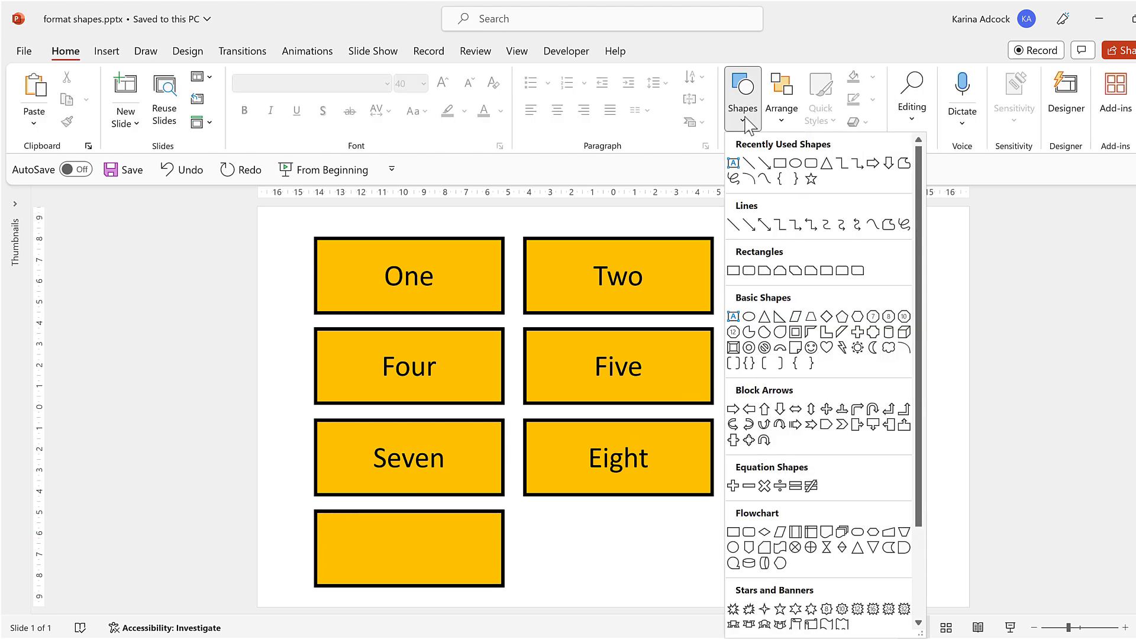
pyautogui.click(754, 317)
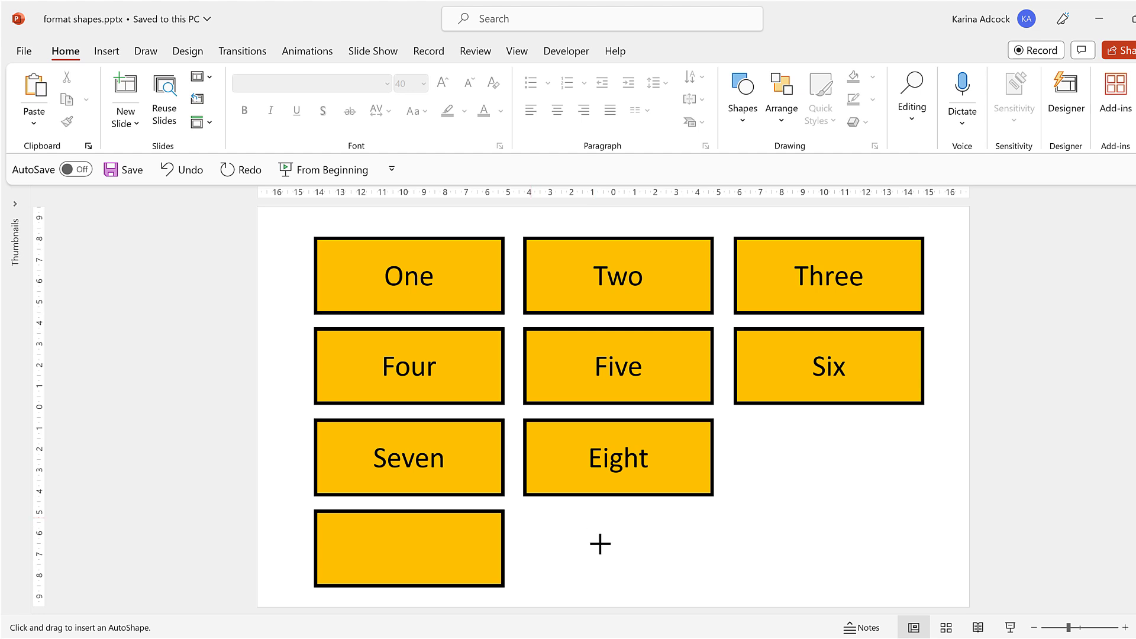
pyautogui.moveTo(529, 516); pyautogui.dragTo(713, 582)
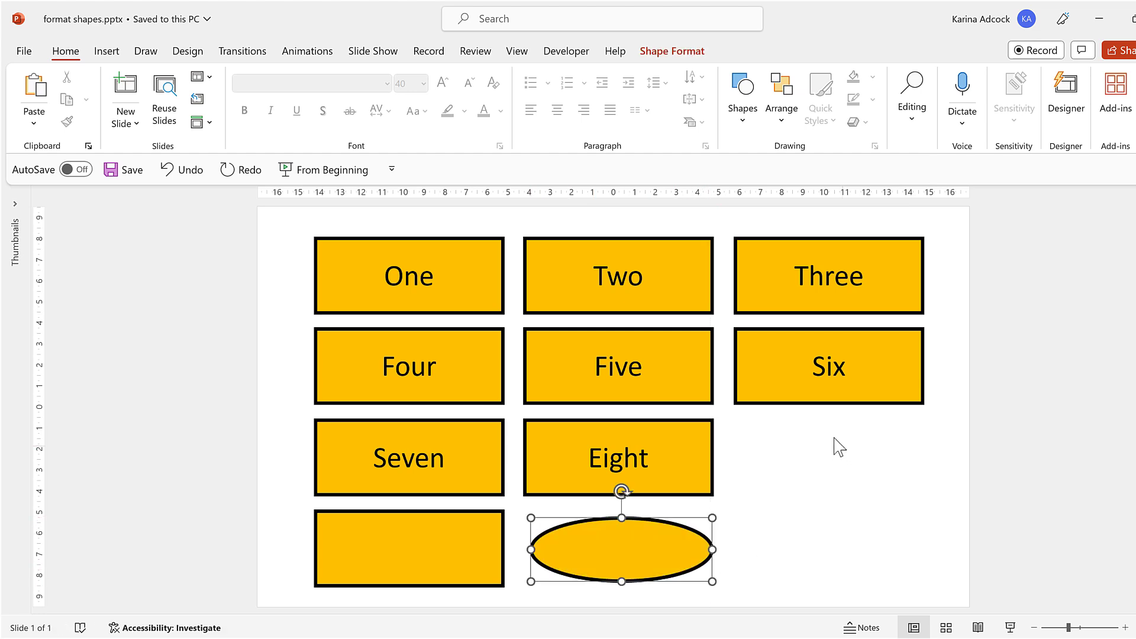
# - Draw an arrow line at the slide's lower right, pointing up to the right
pyautogui.click(808, 456)
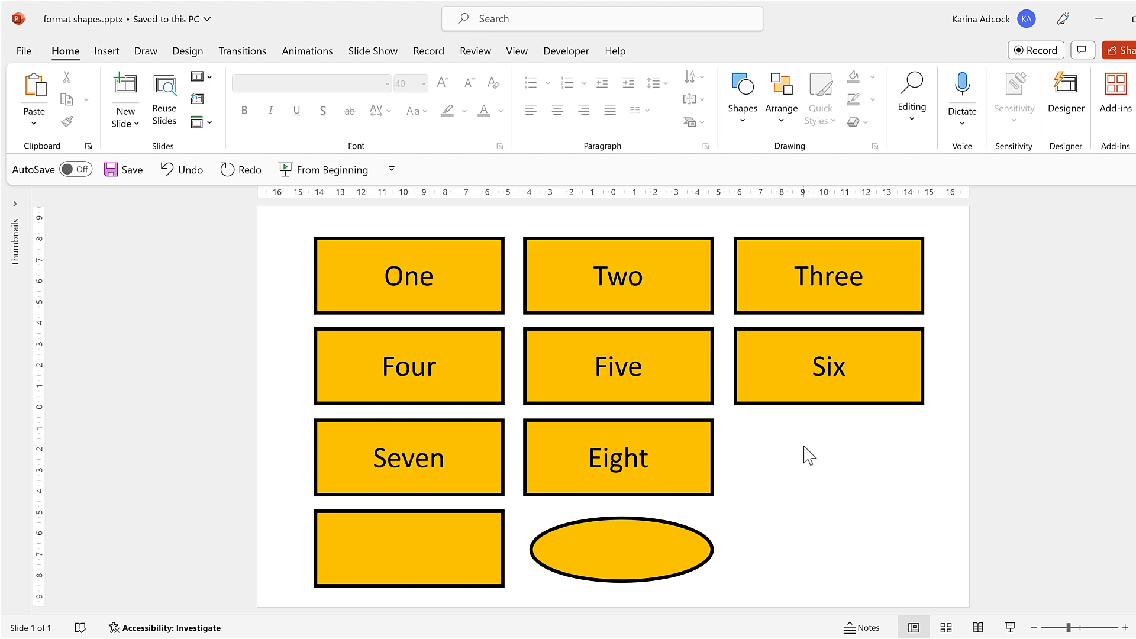
pyautogui.click(749, 98)
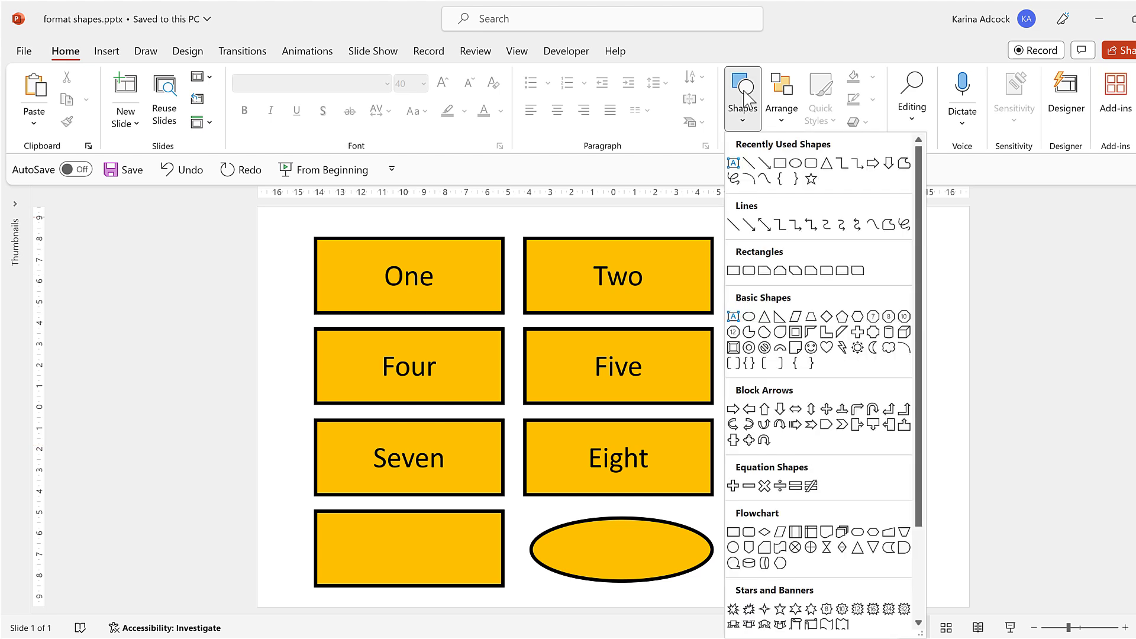
pyautogui.click(749, 224)
pyautogui.moveTo(763, 522); pyautogui.dragTo(911, 475)
pyautogui.click(940, 540)
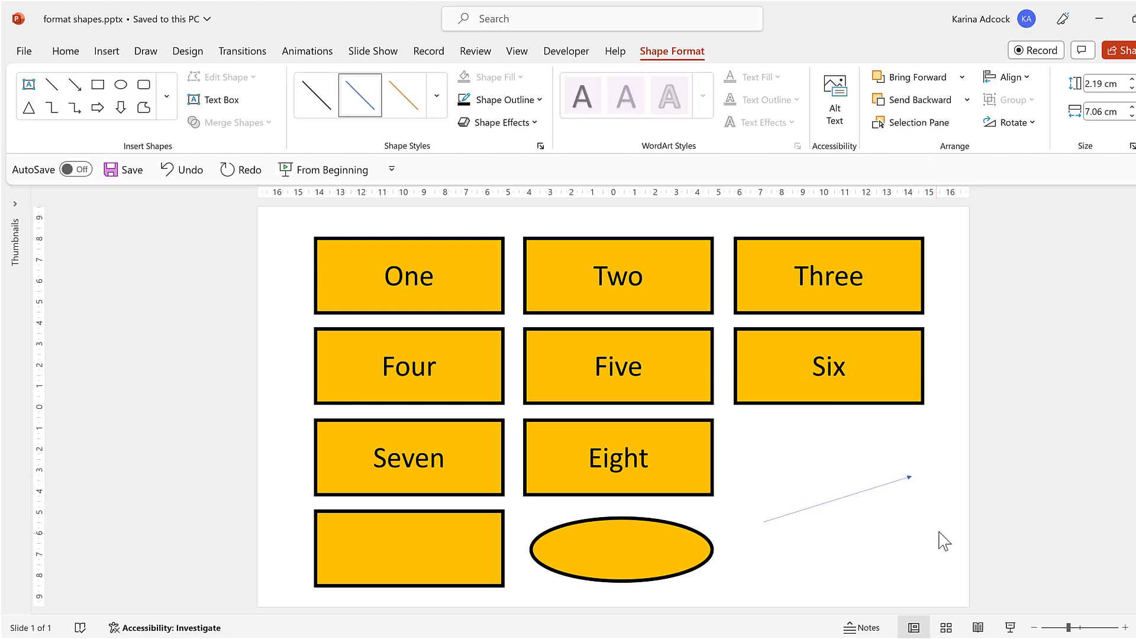
pyautogui.click(882, 485)
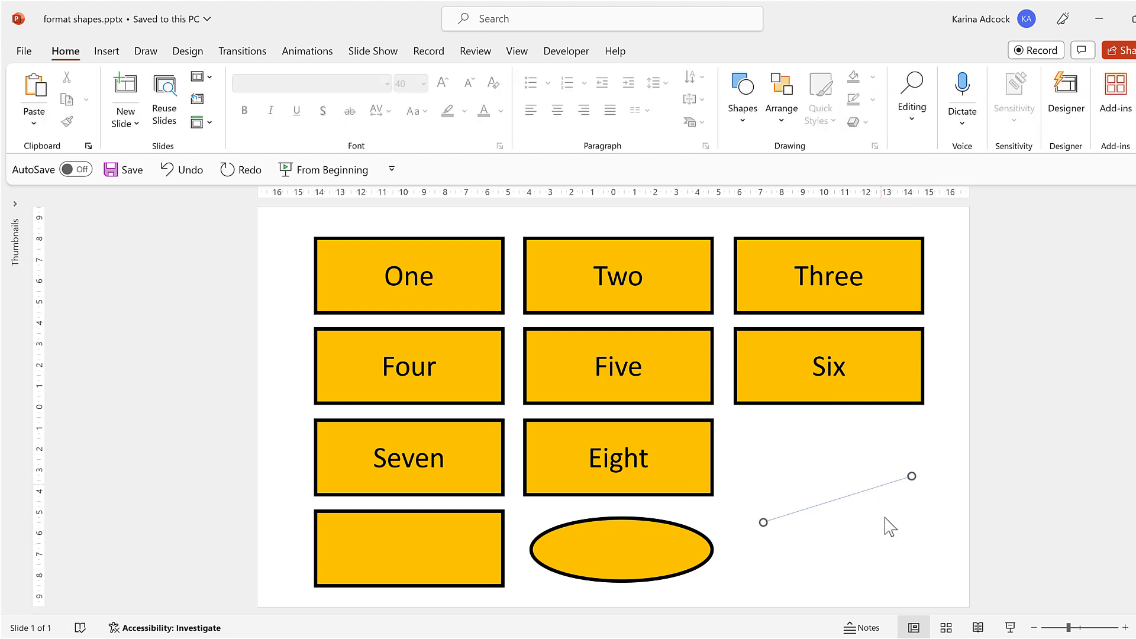
# - Make the arrow line red with a 5 pt width
pyautogui.click(540, 146)
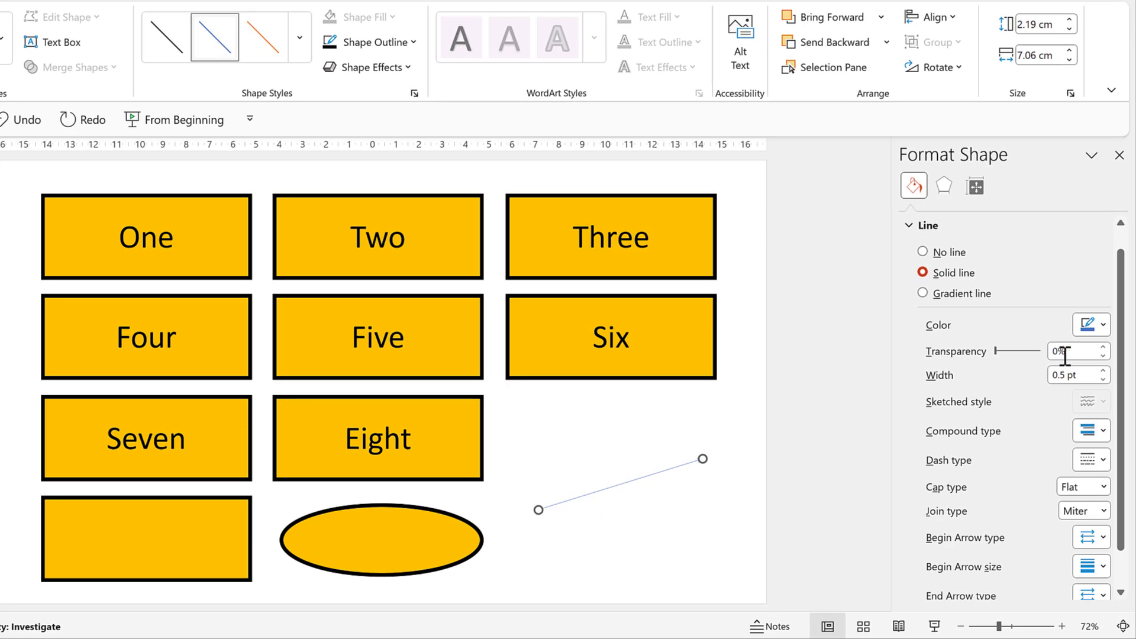
pyautogui.click(1090, 325)
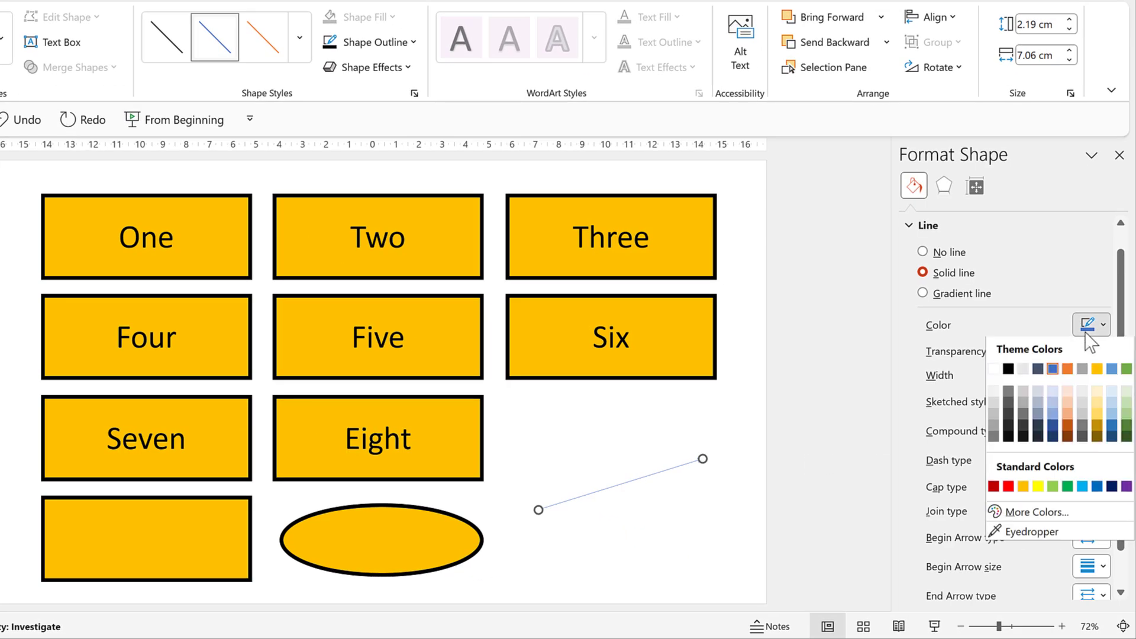
pyautogui.click(1008, 488)
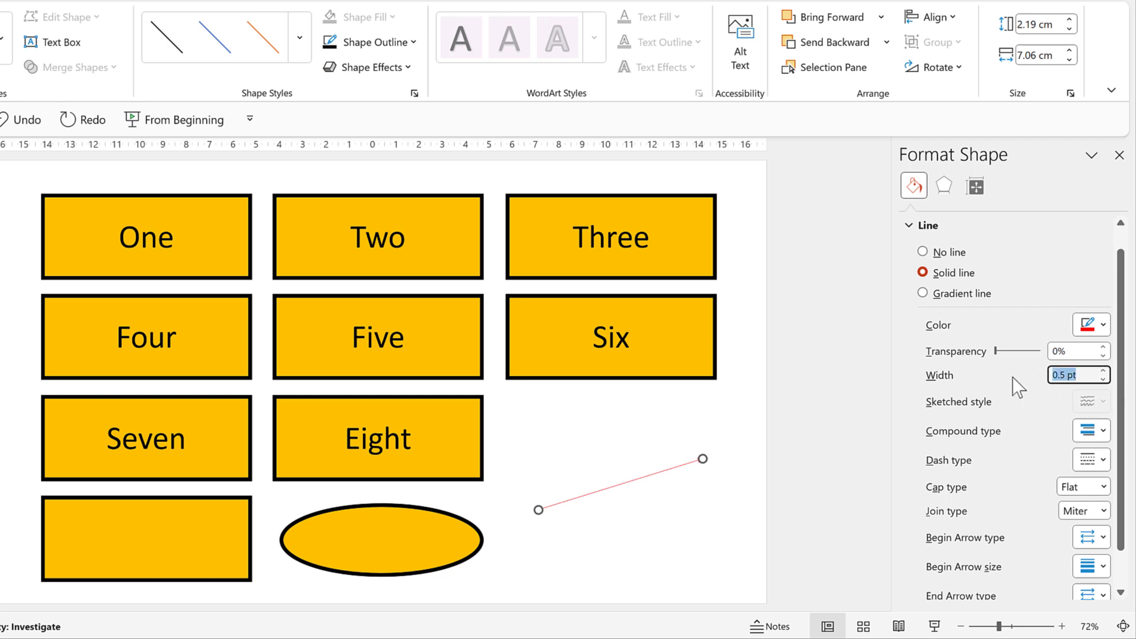
pyautogui.write('5')
pyautogui.press('Return')
# - Give it a larger open end arrowhead and set it as the default line
pyautogui.scroll(-1, 1020, 398)
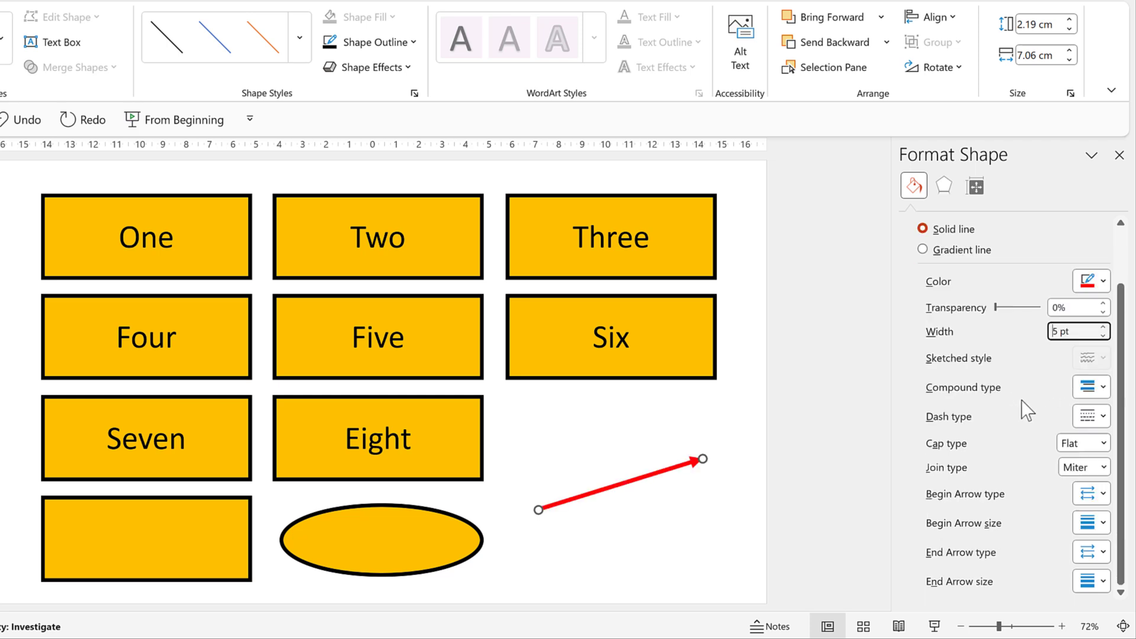
pyautogui.click(1092, 551)
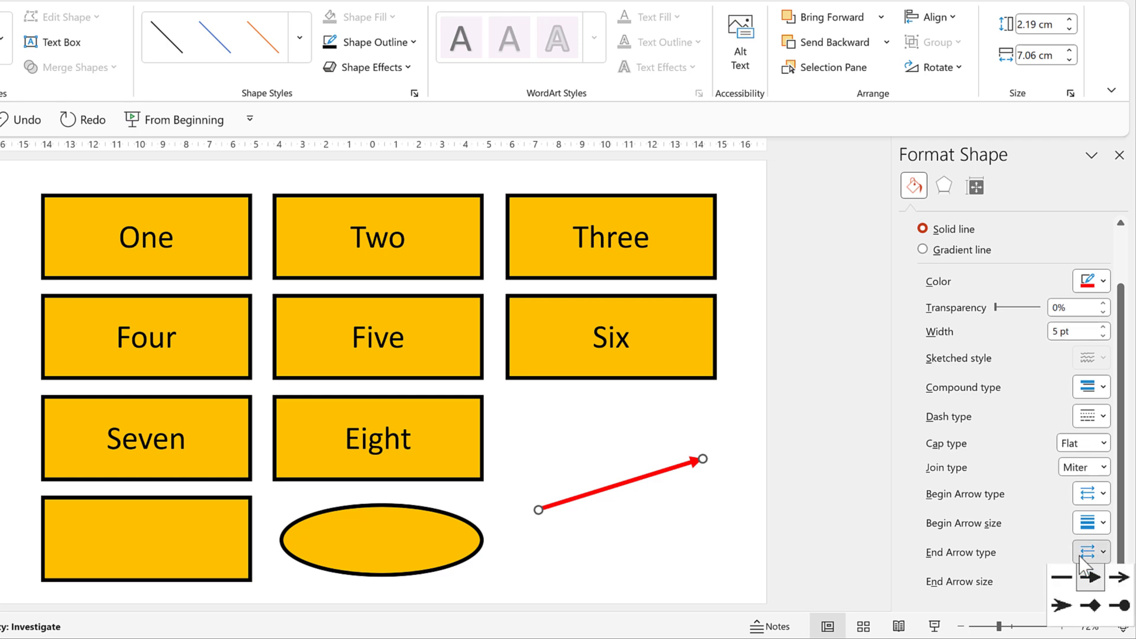
pyautogui.click(1117, 579)
pyautogui.click(1088, 581)
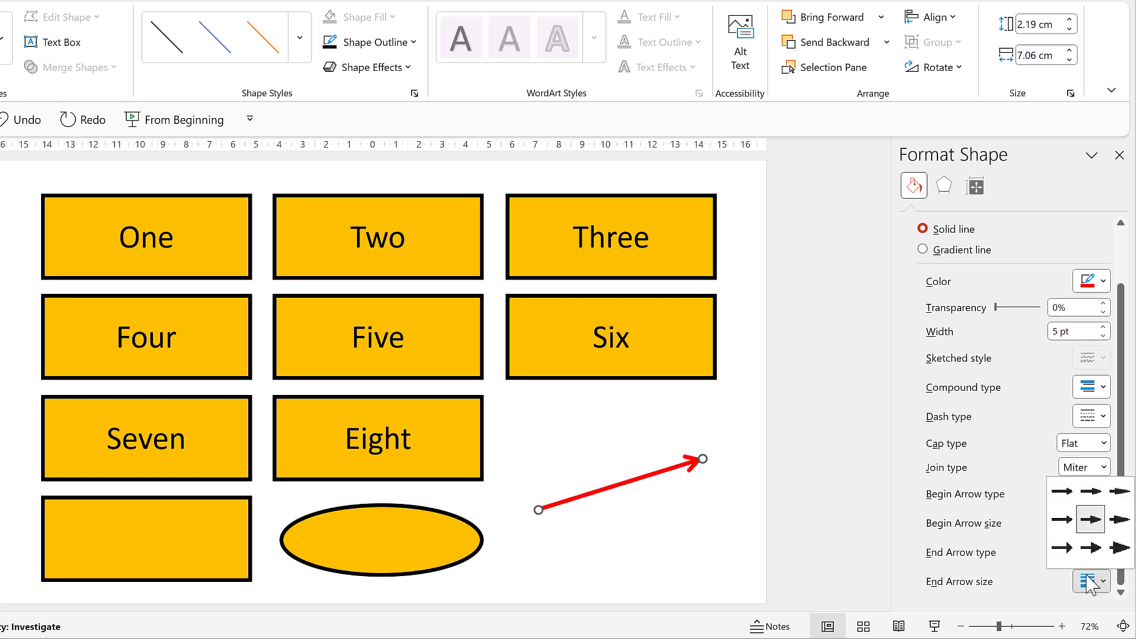
pyautogui.click(1105, 559)
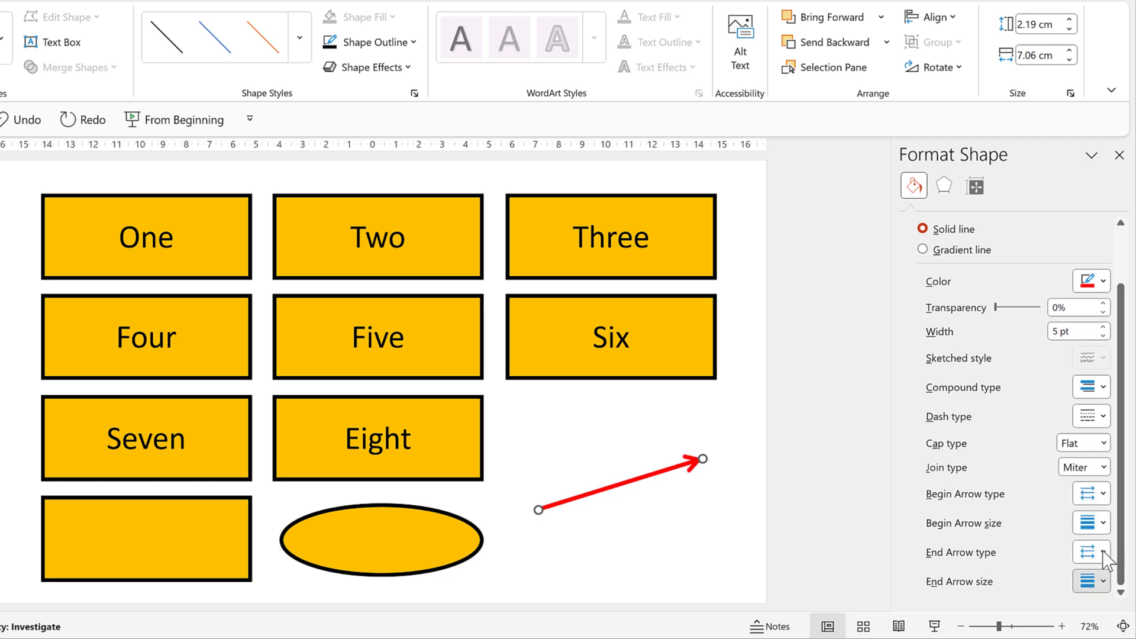
pyautogui.rightClick(614, 483)
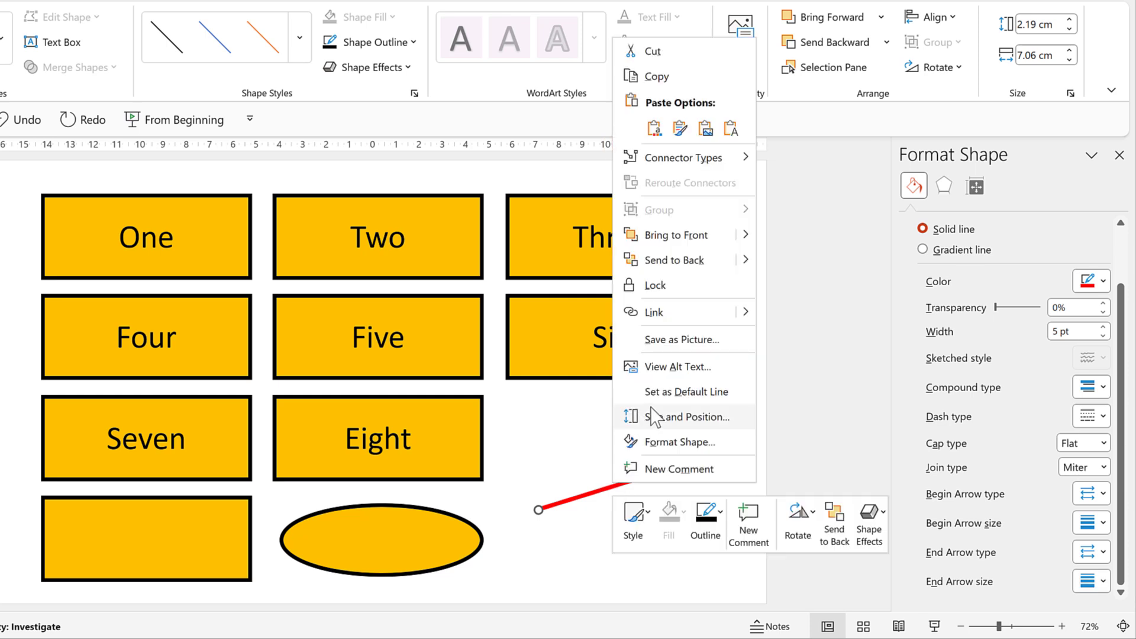
pyautogui.click(733, 392)
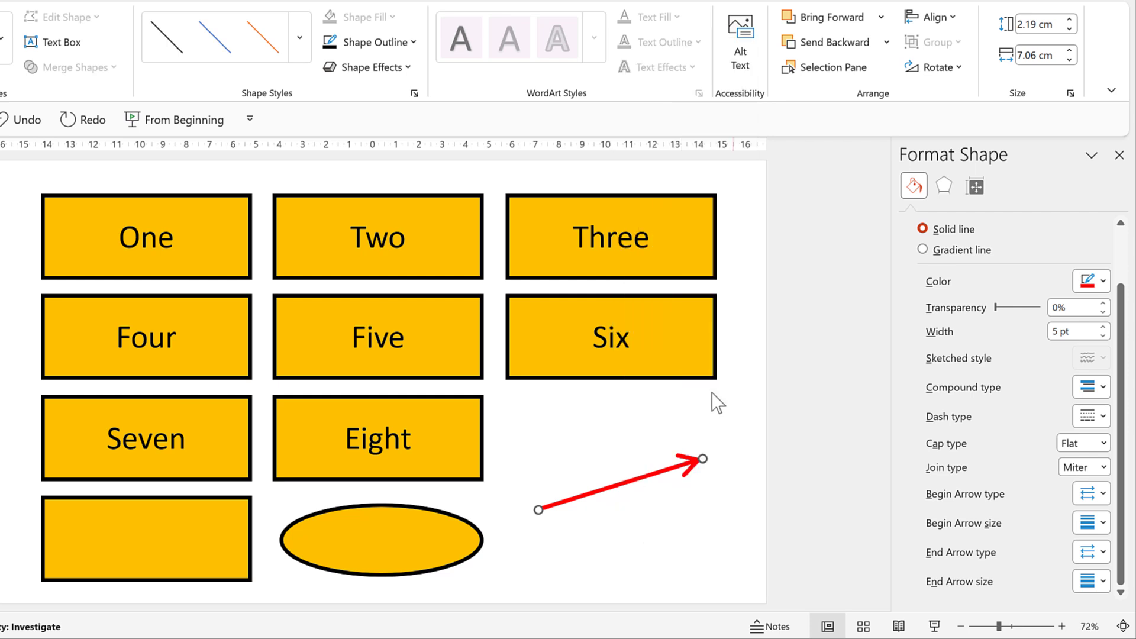
# - Draw a second line below the first arrow in the red default style and close the Format pane
pyautogui.click(618, 419)
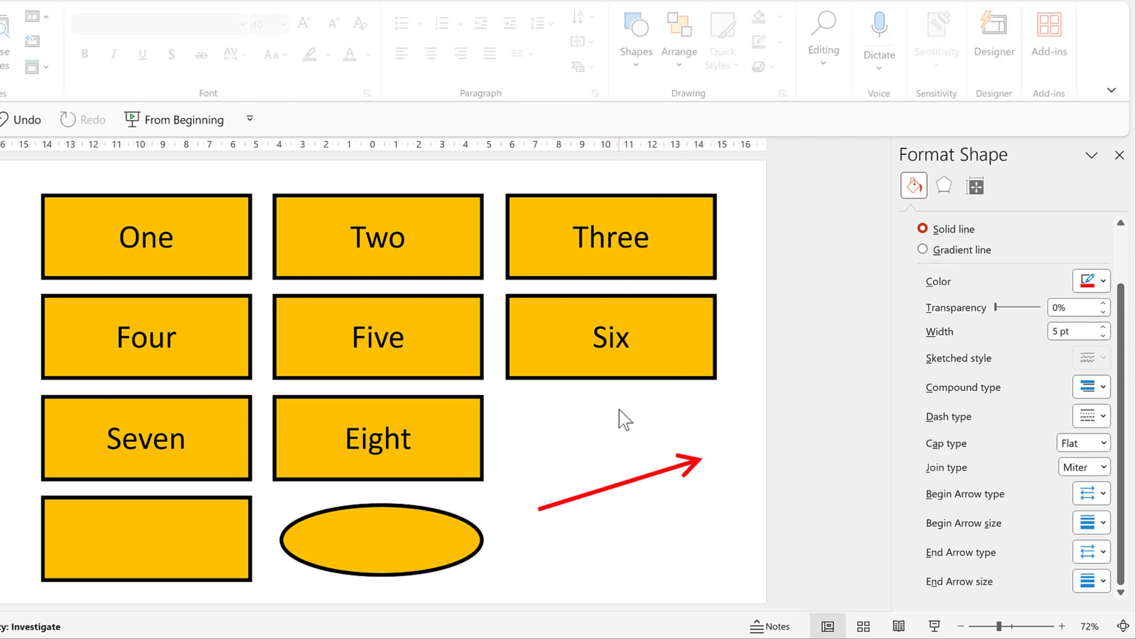
pyautogui.click(634, 41)
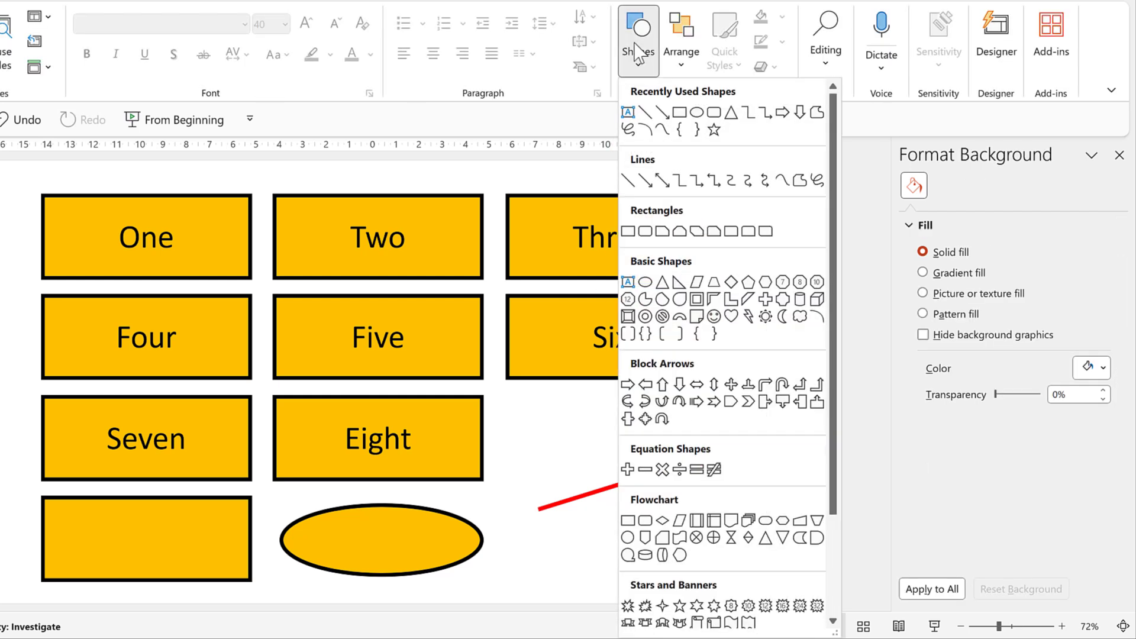
pyautogui.click(629, 179)
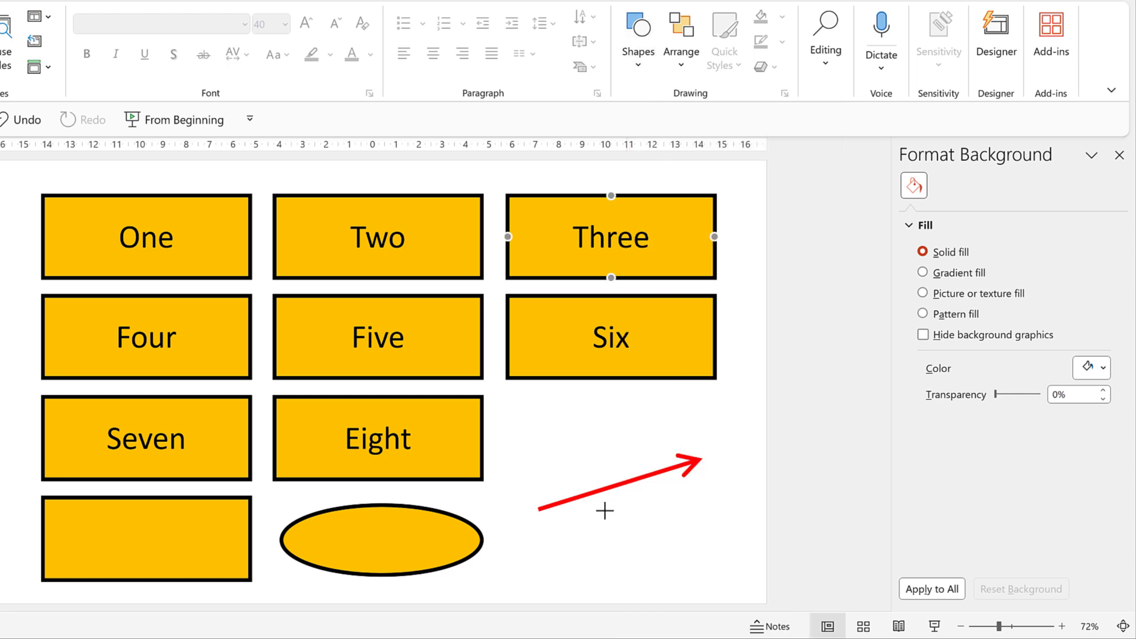
pyautogui.moveTo(545, 550); pyautogui.dragTo(734, 521)
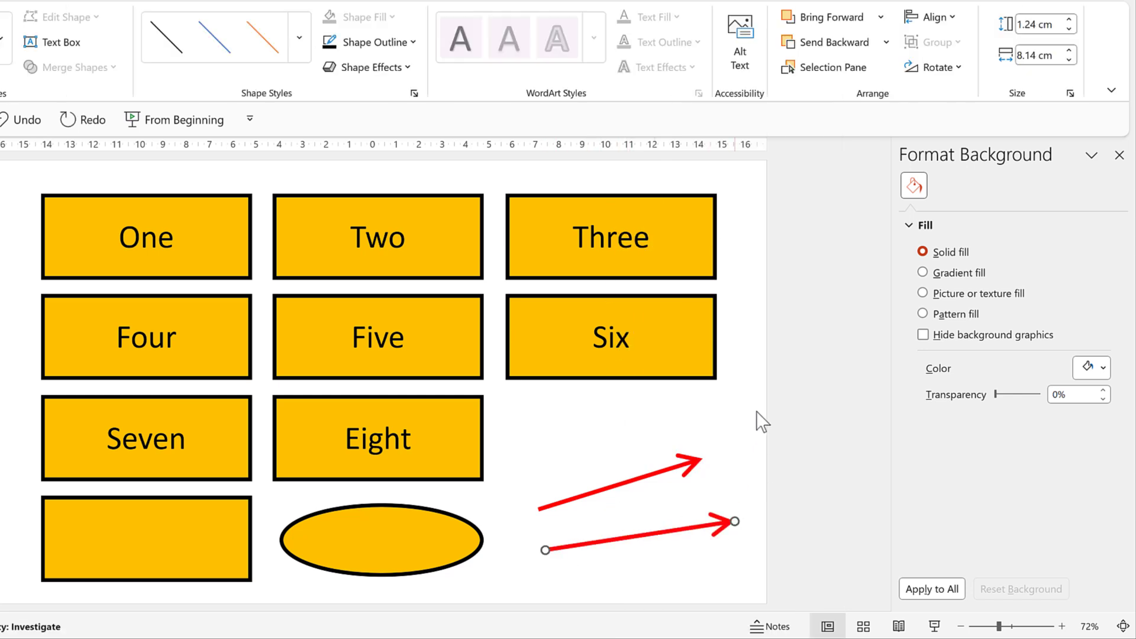
pyautogui.click(1119, 156)
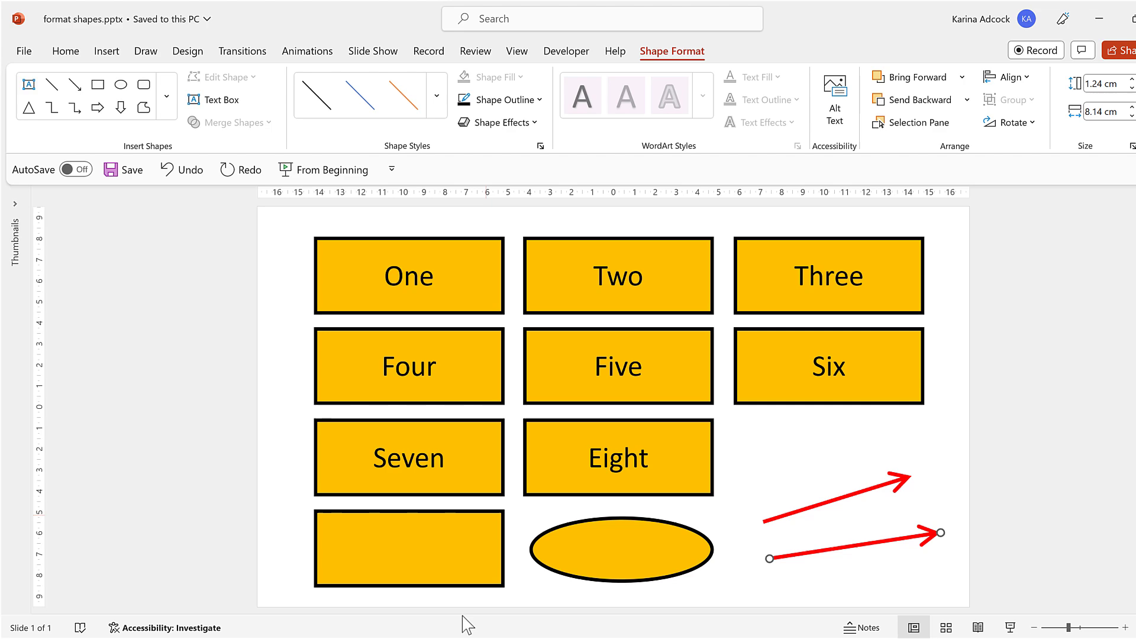
# - In the Presentation1 window, draw a default blue rectangle near the slide's upper left
pyautogui.click(495, 637)
pyautogui.click(524, 597)
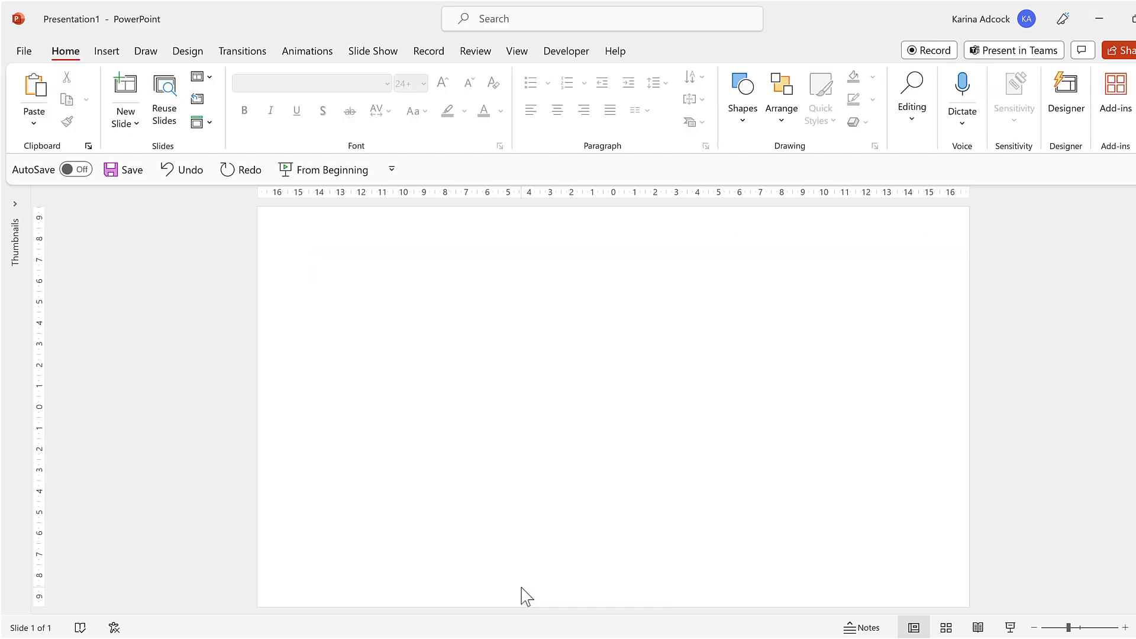
pyautogui.click(741, 115)
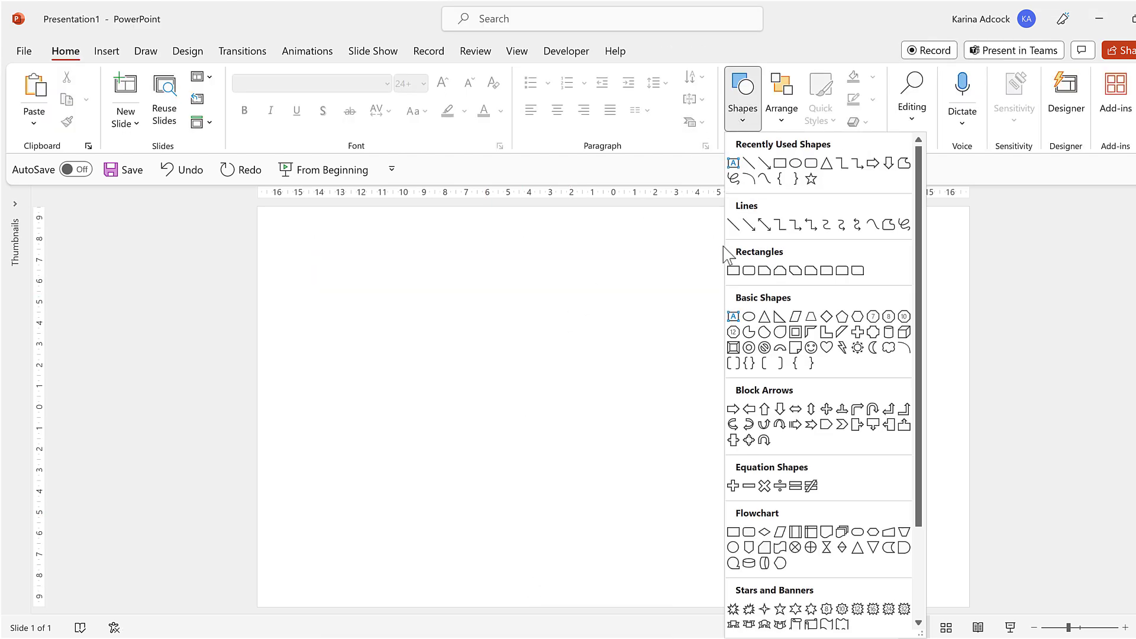
pyautogui.click(732, 271)
pyautogui.moveTo(354, 250); pyautogui.dragTo(524, 407)
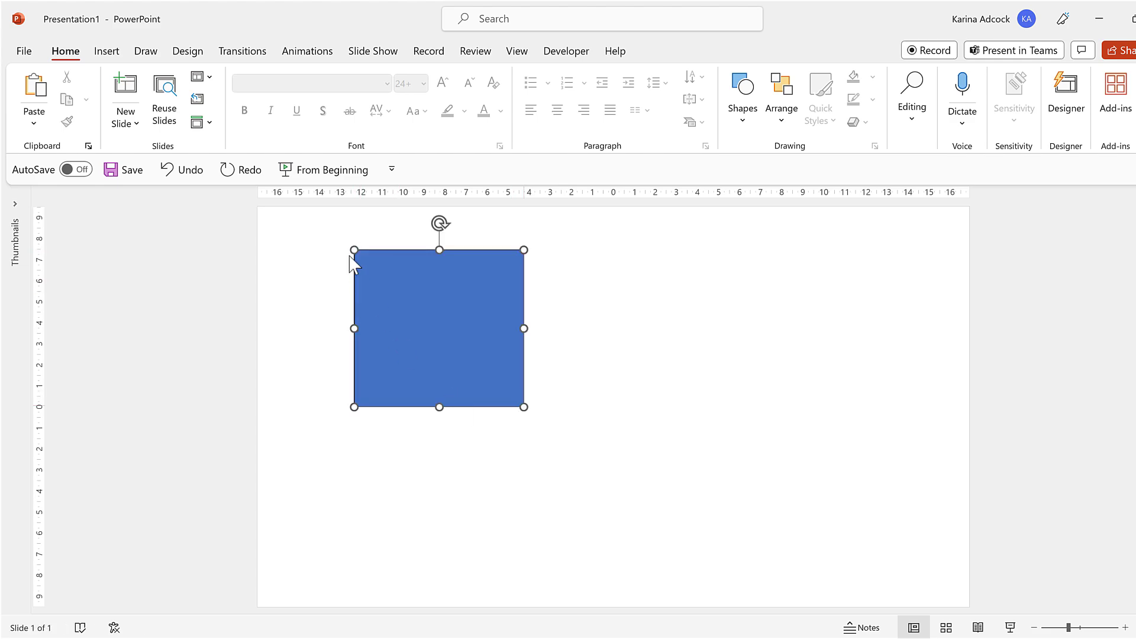
pyautogui.click(657, 373)
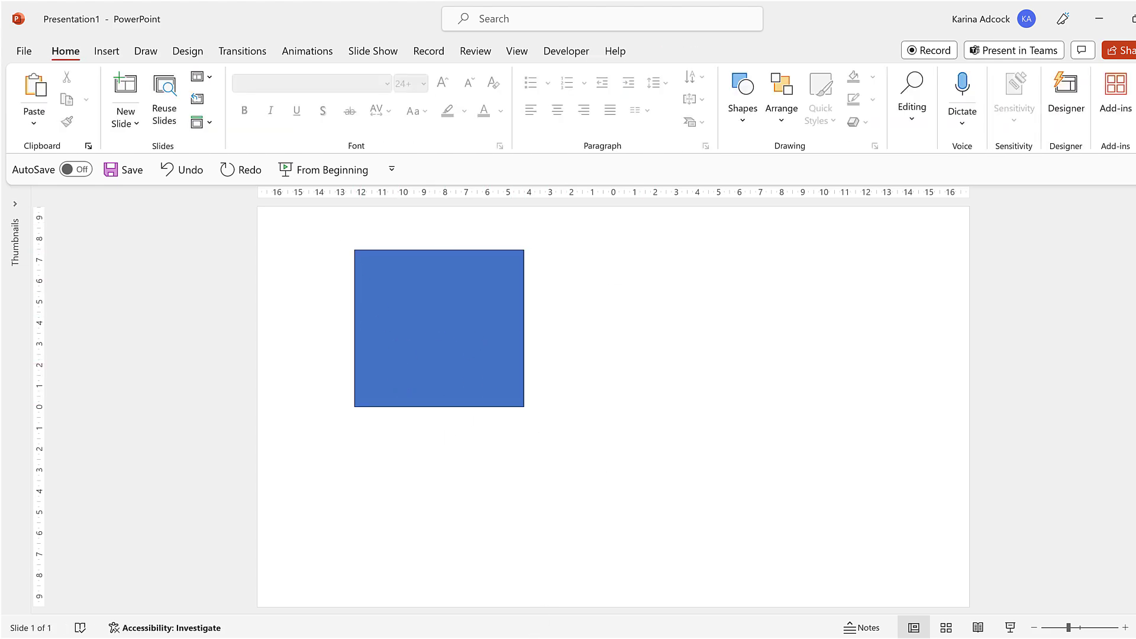
# - Back in the original deck, fill One blue, then repeat the fill on Two and Three with F4
pyautogui.click(452, 619)
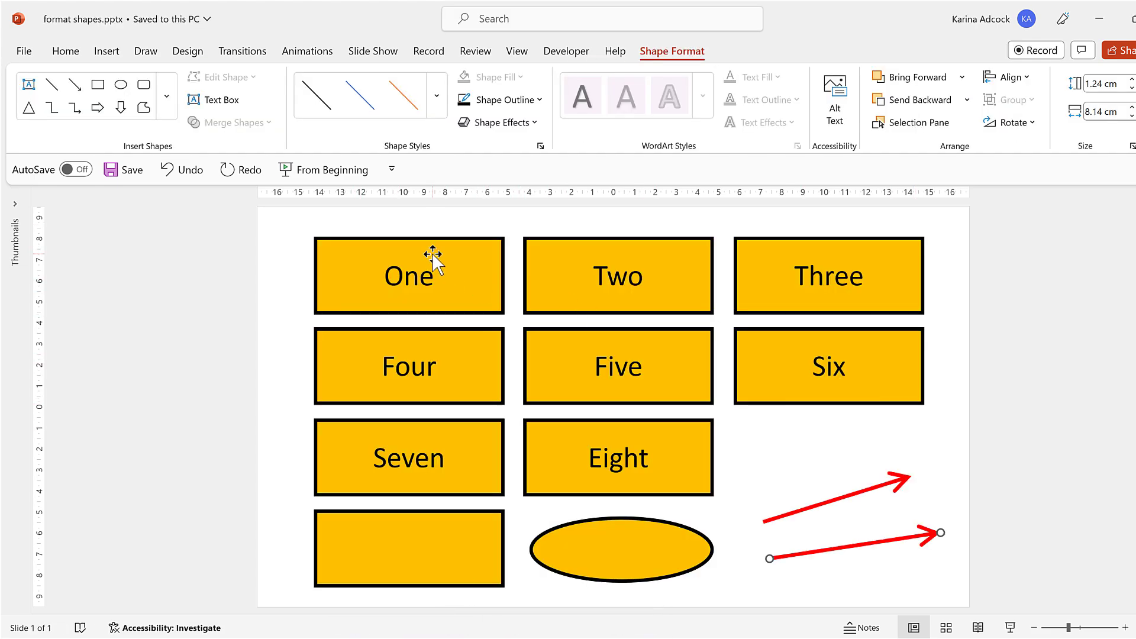
pyautogui.click(357, 239)
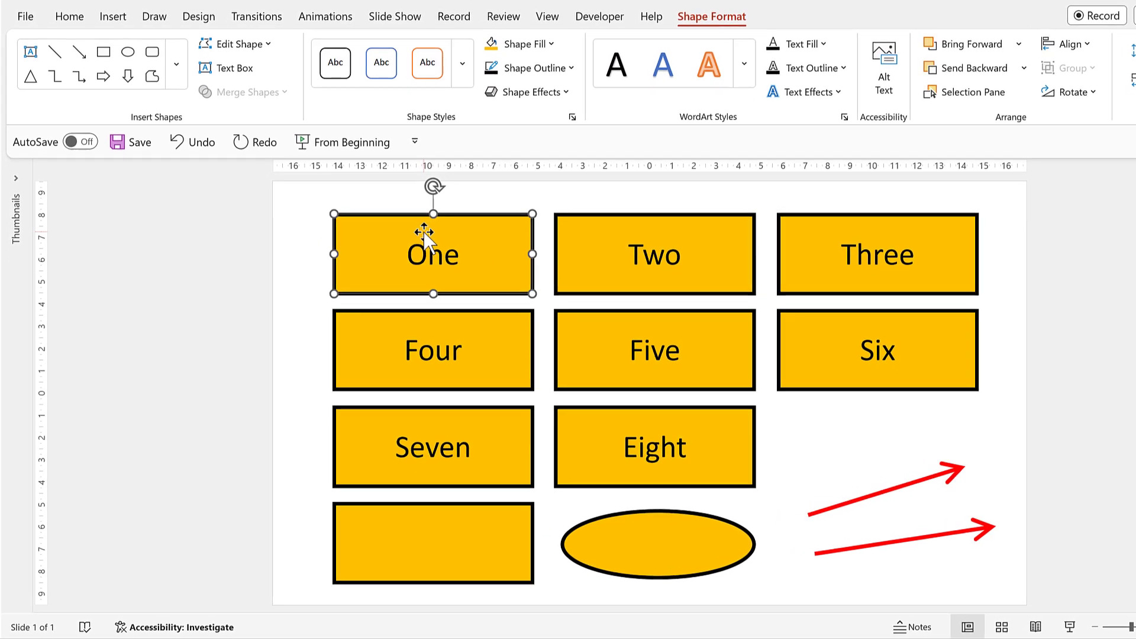
pyautogui.click(539, 47)
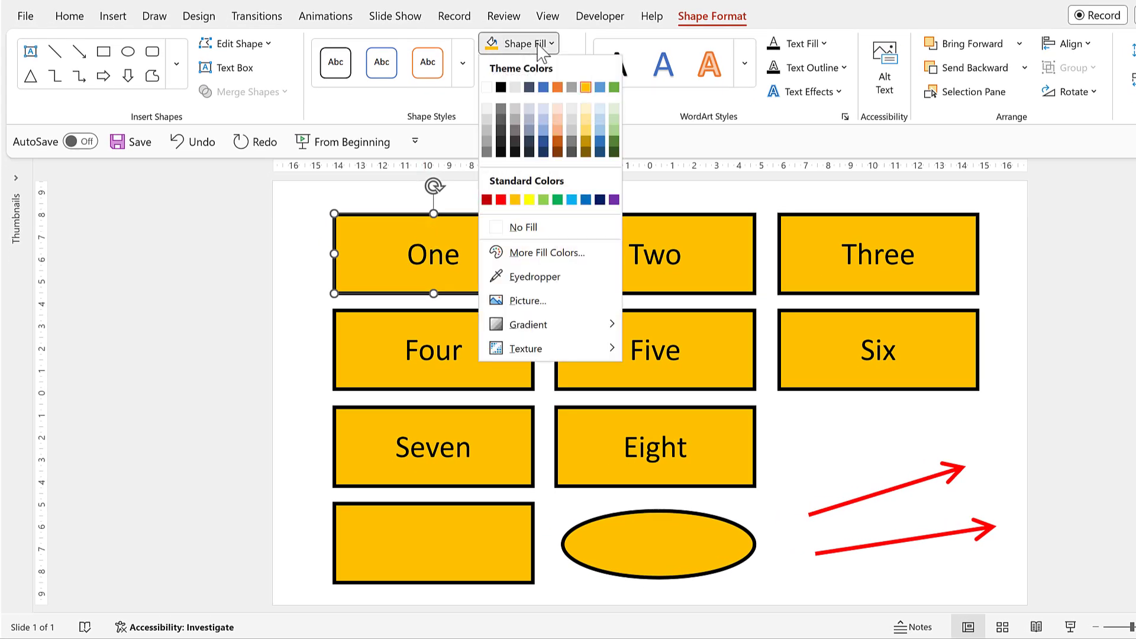
pyautogui.click(600, 89)
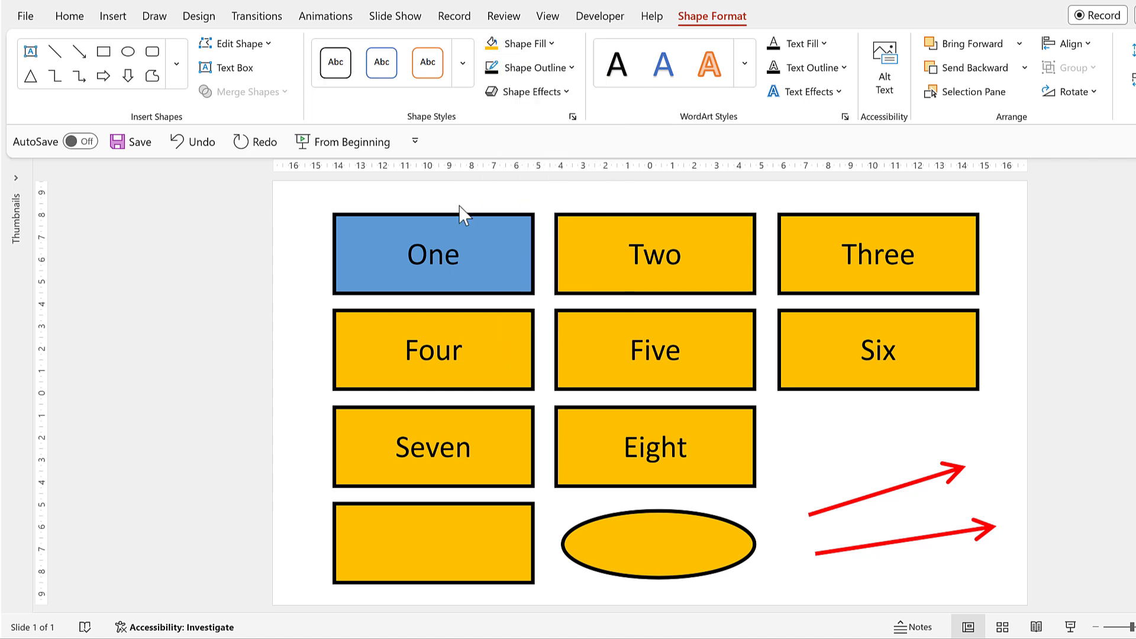
pyautogui.click(574, 215)
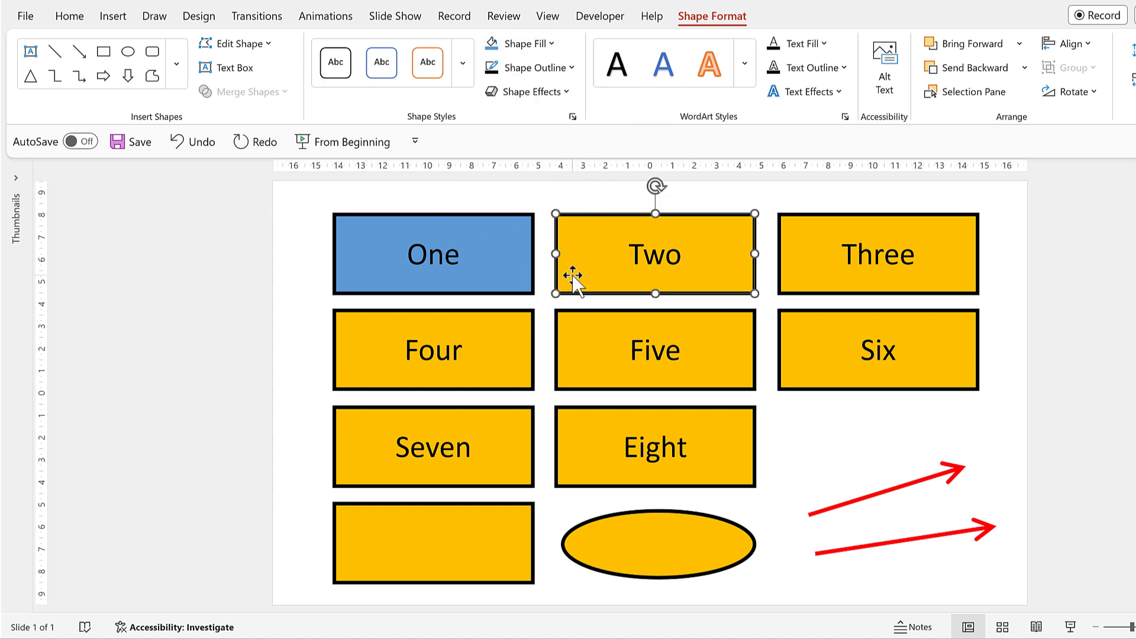
pyautogui.press('F4')
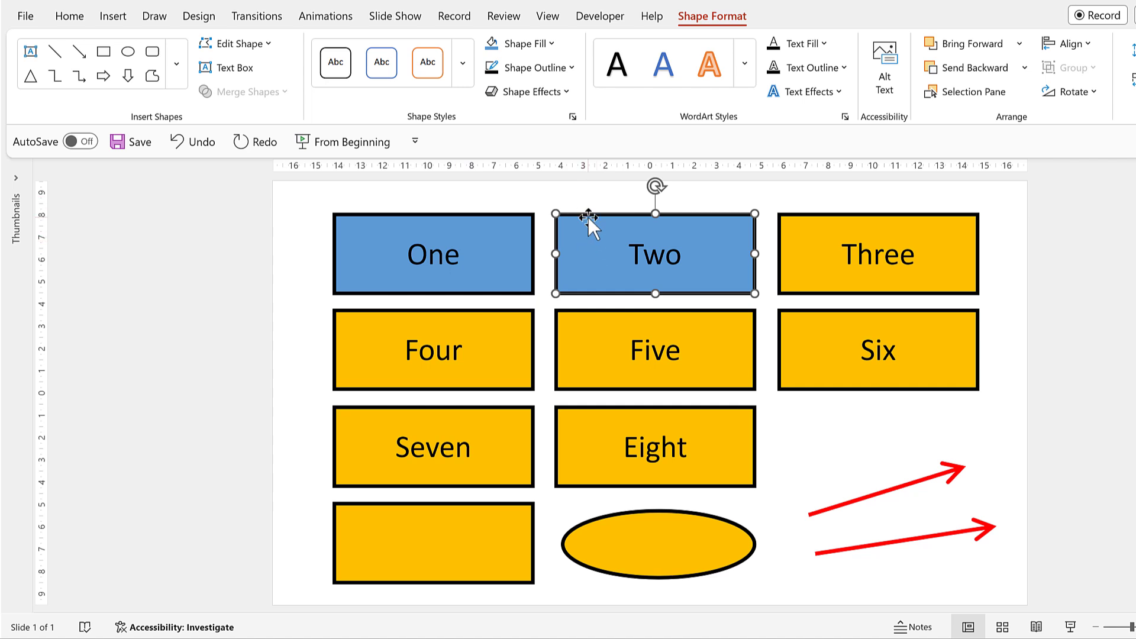
pyautogui.click(839, 232)
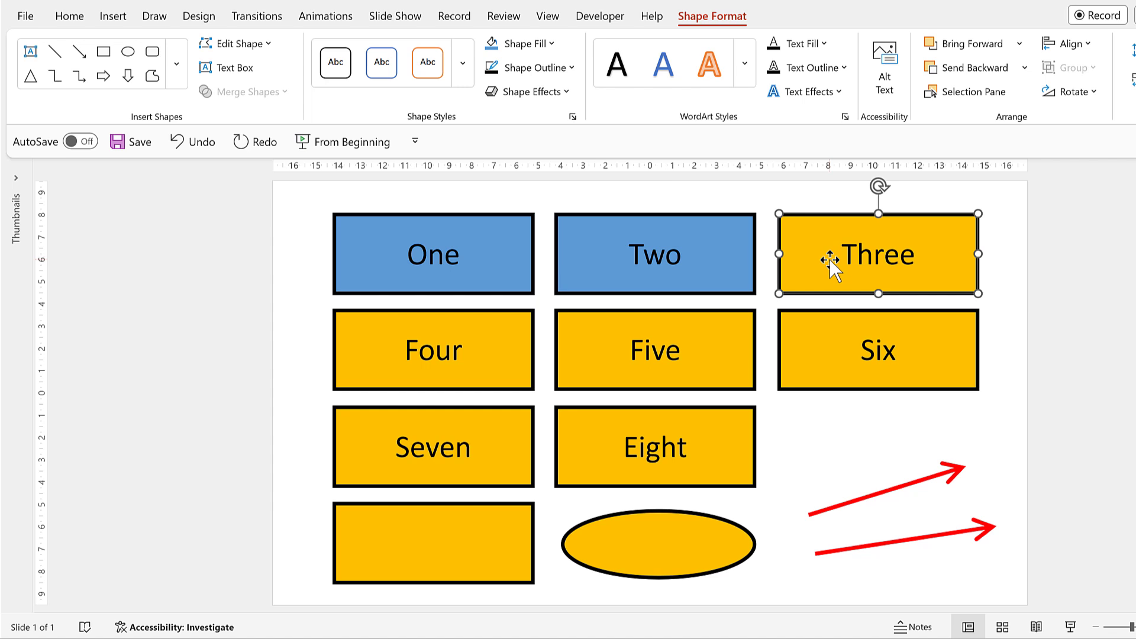
pyautogui.press('F4')
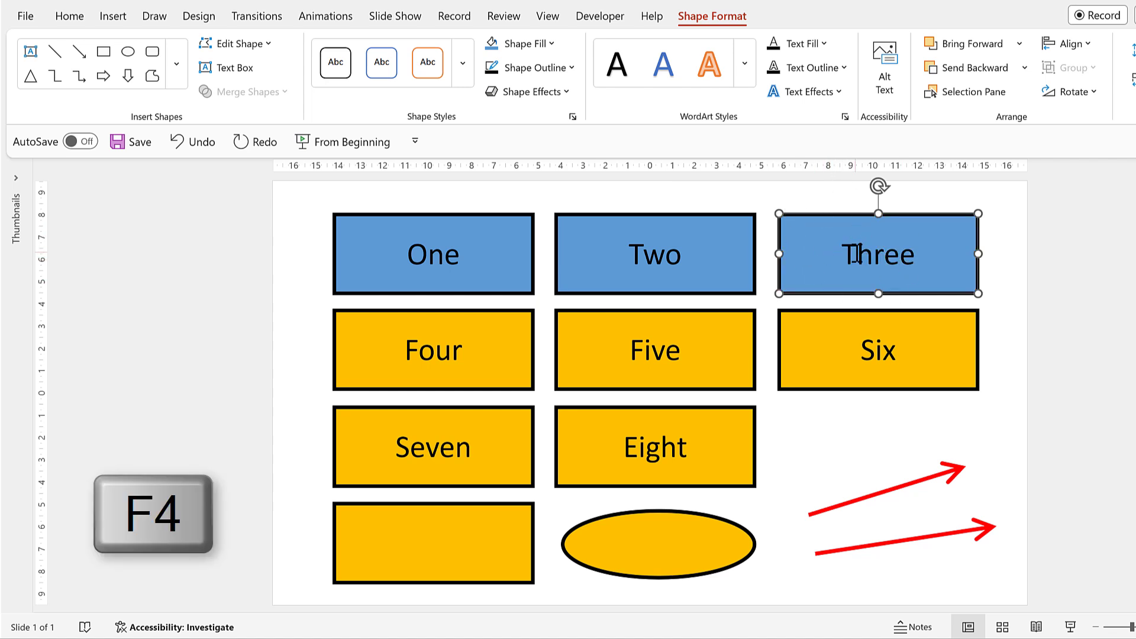
# - Give the Four rectangle a light green fill and no outline
pyautogui.click(434, 310)
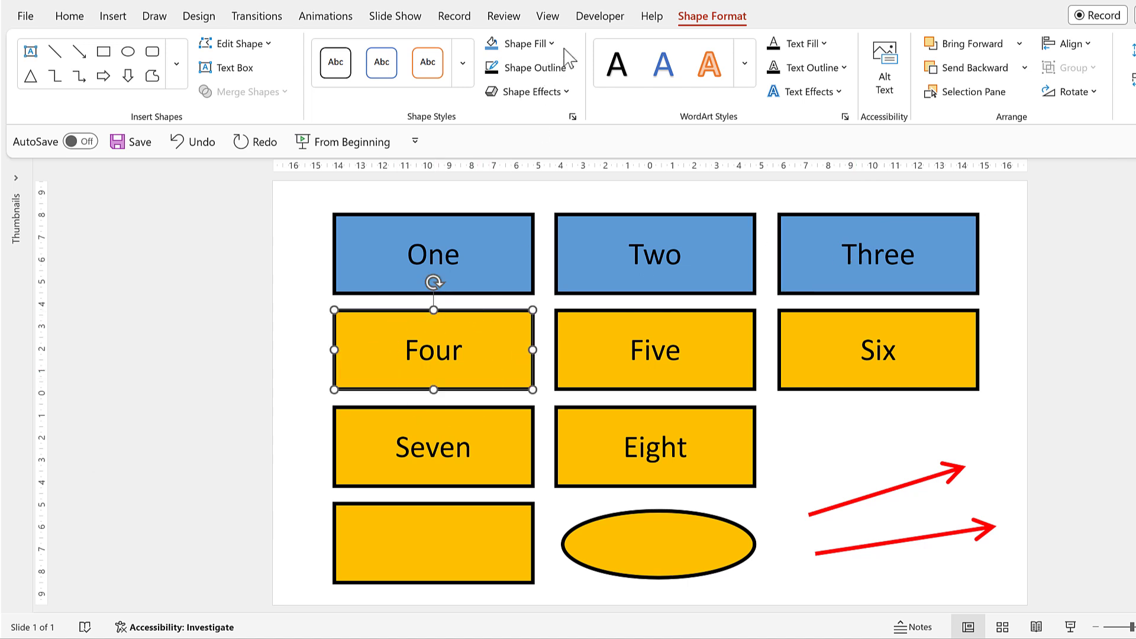
pyautogui.click(510, 43)
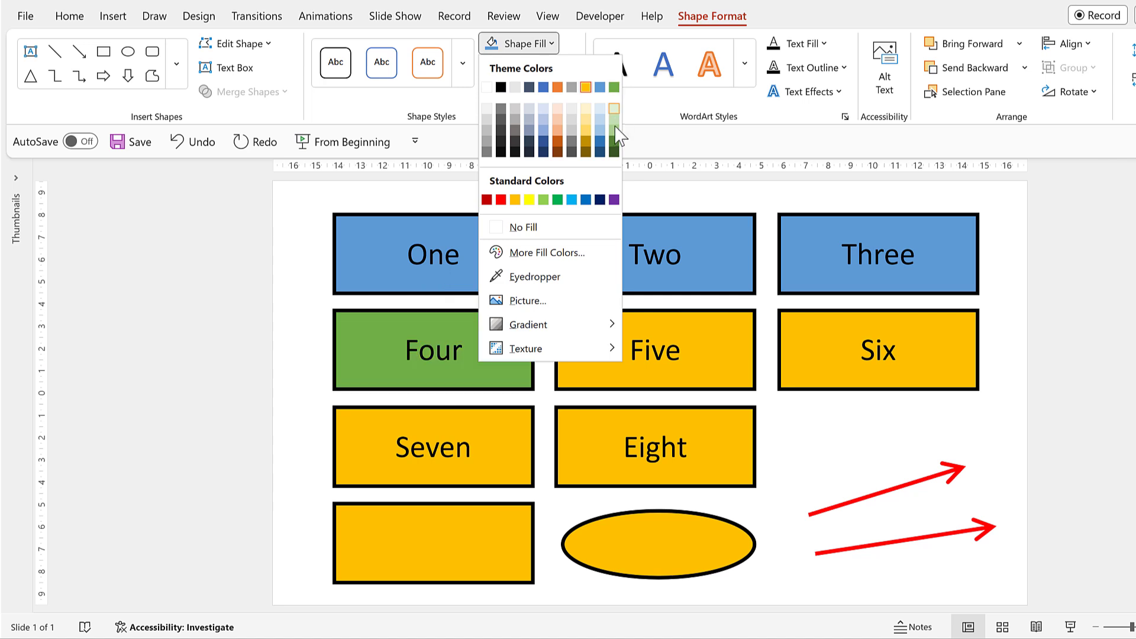
pyautogui.click(614, 117)
pyautogui.click(551, 67)
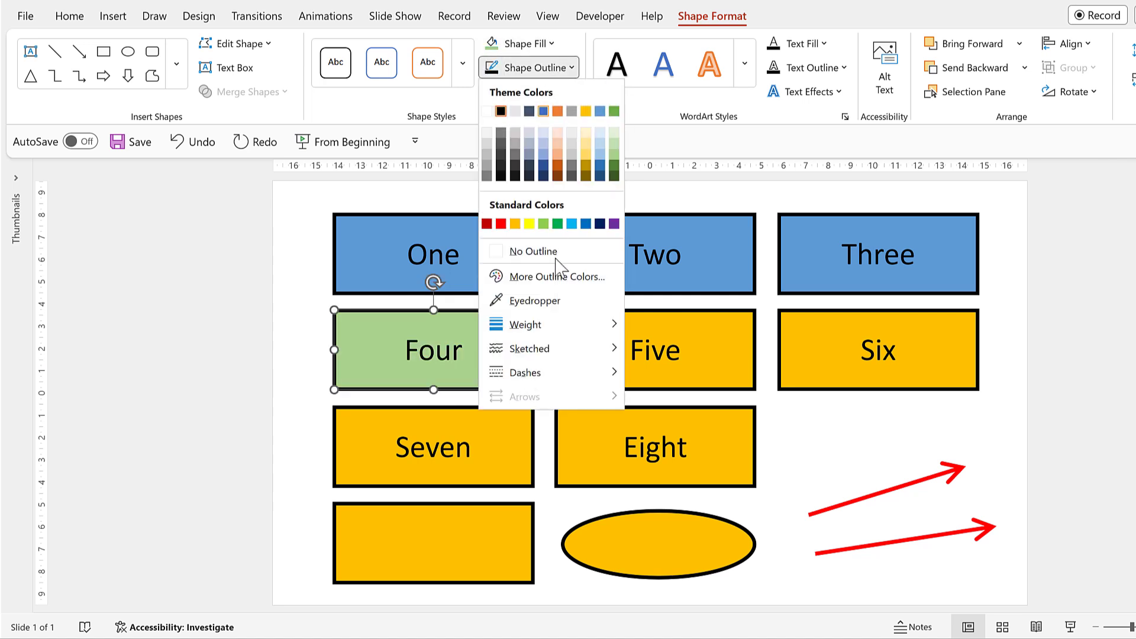
pyautogui.click(536, 251)
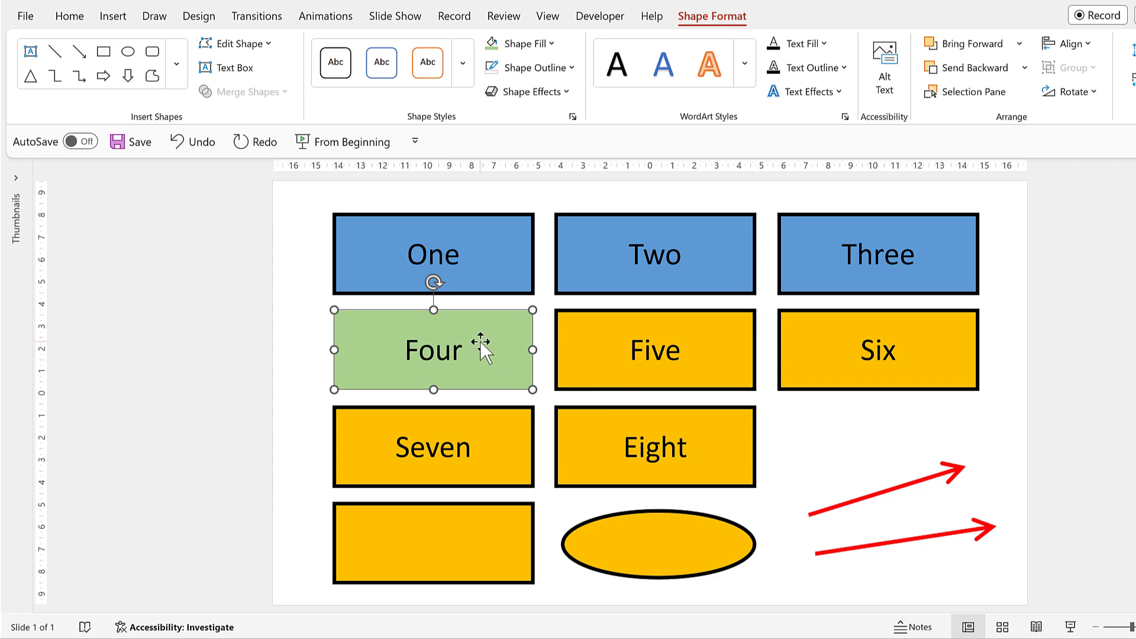
# - Copy Four's formatting and paste it onto Five and Six with Ctrl+Shift+C/V
pyautogui.hotkey('ctrl', 'shift', 'c')
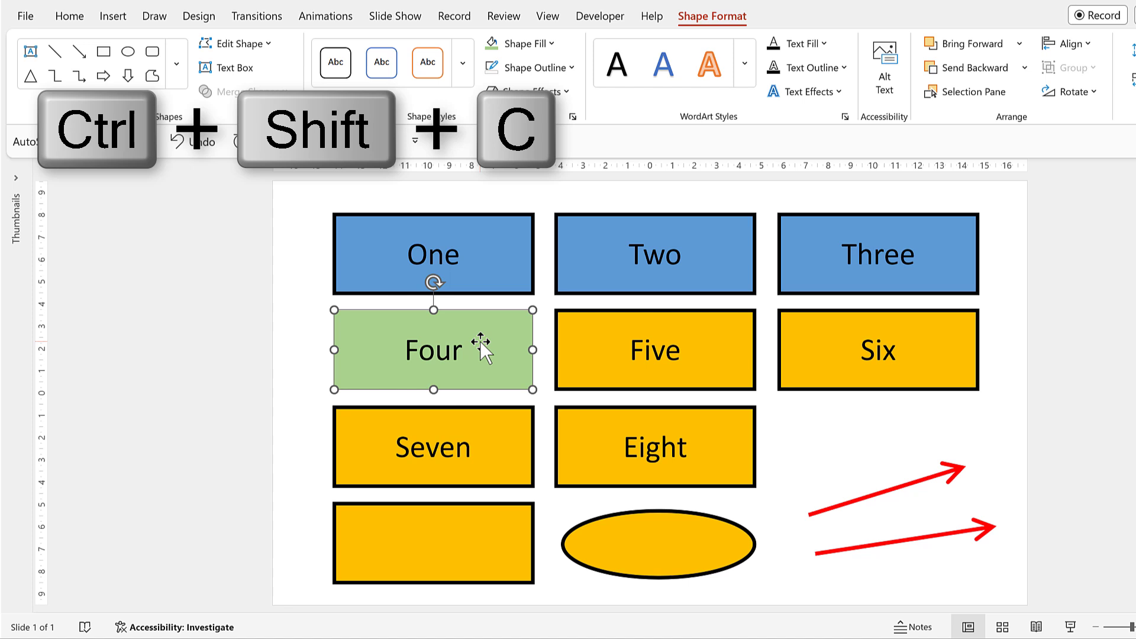
pyautogui.click(577, 327)
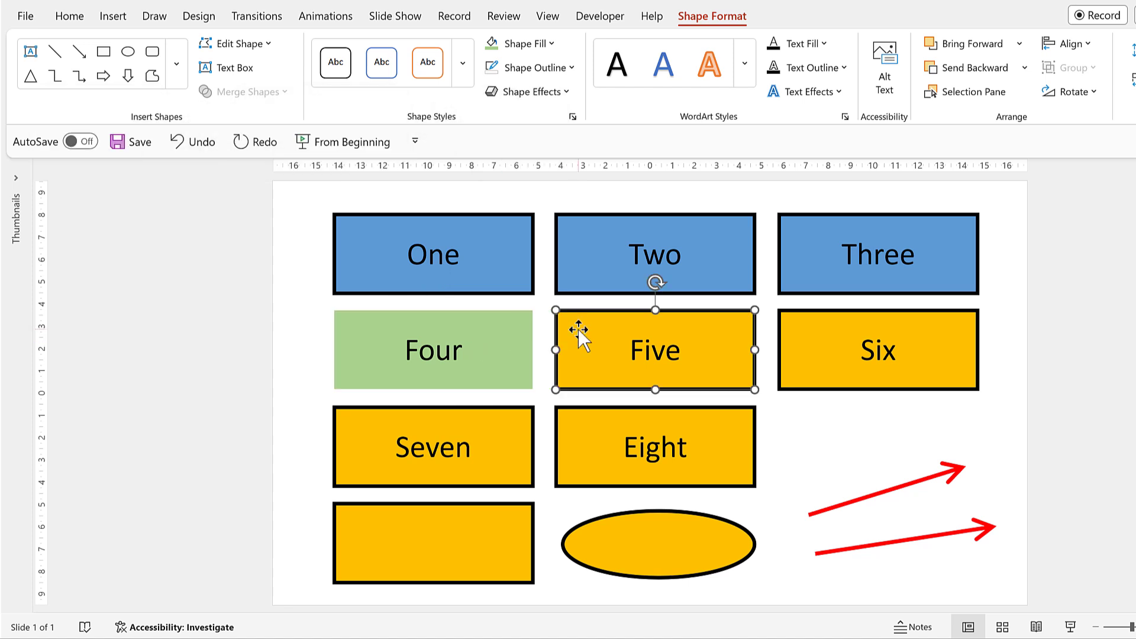
pyautogui.hotkey('ctrl', 'shift', 'v')
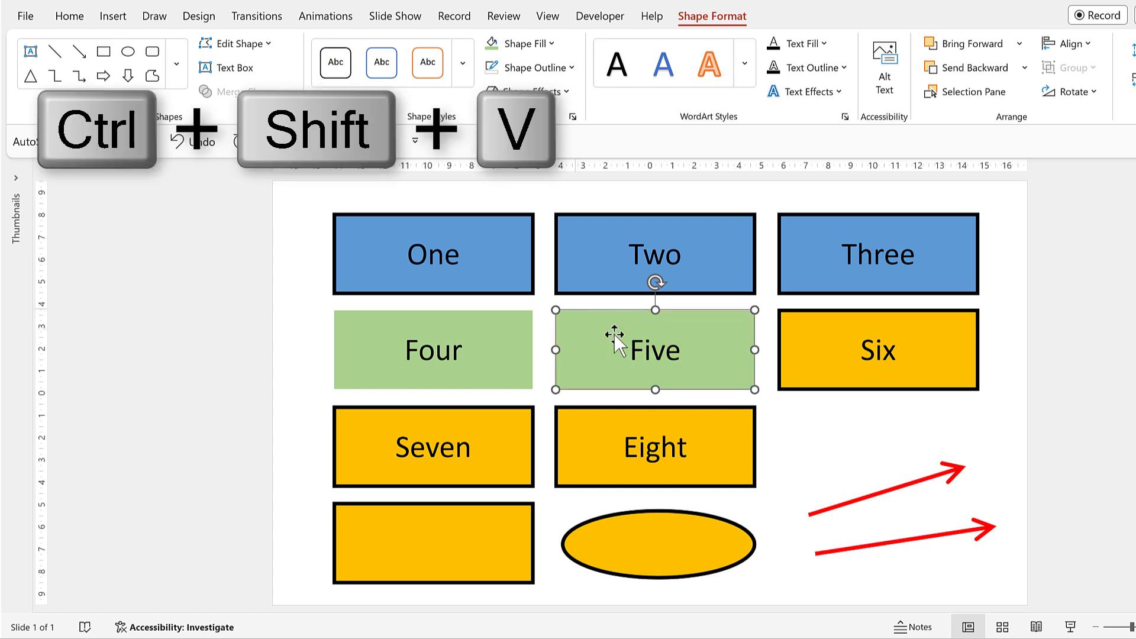
pyautogui.click(785, 321)
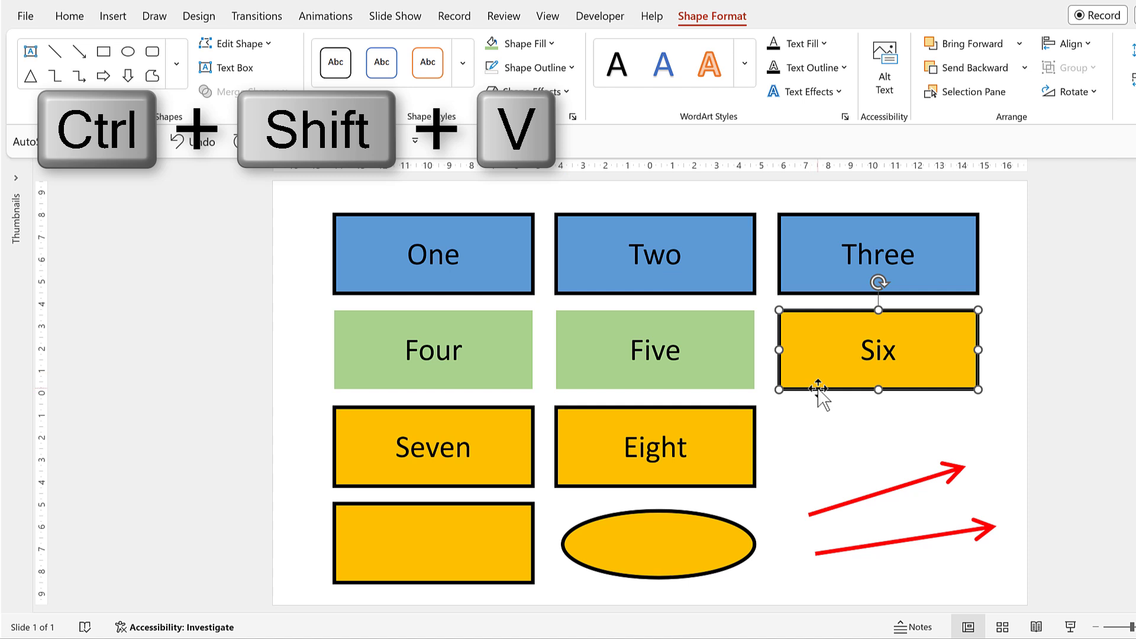
pyautogui.hotkey('ctrl', 'shift', 'v')
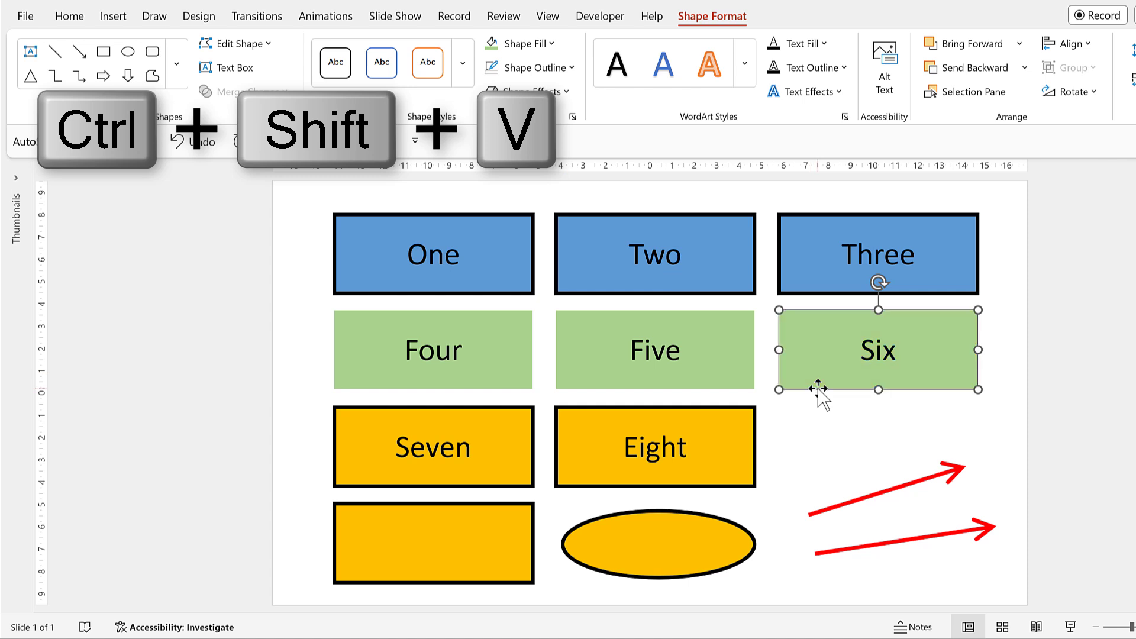
pyautogui.click(1013, 320)
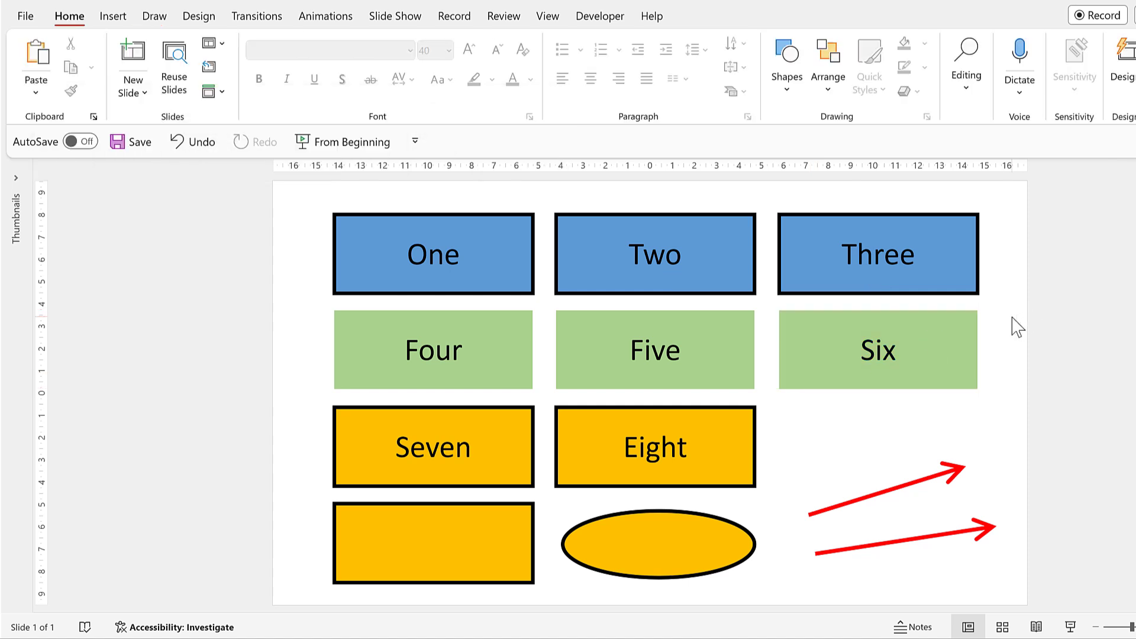
# - Add the Apply Style command from Commands Not in the Ribbon to the Quick Access Toolbar
pyautogui.rightClick(399, 150)
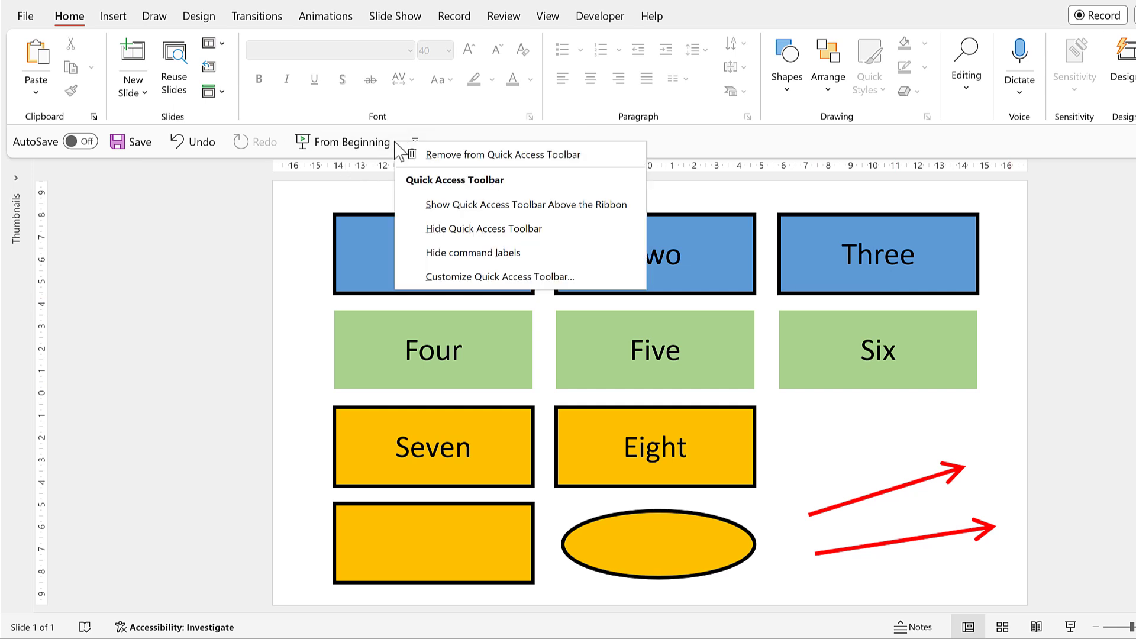
pyautogui.click(517, 279)
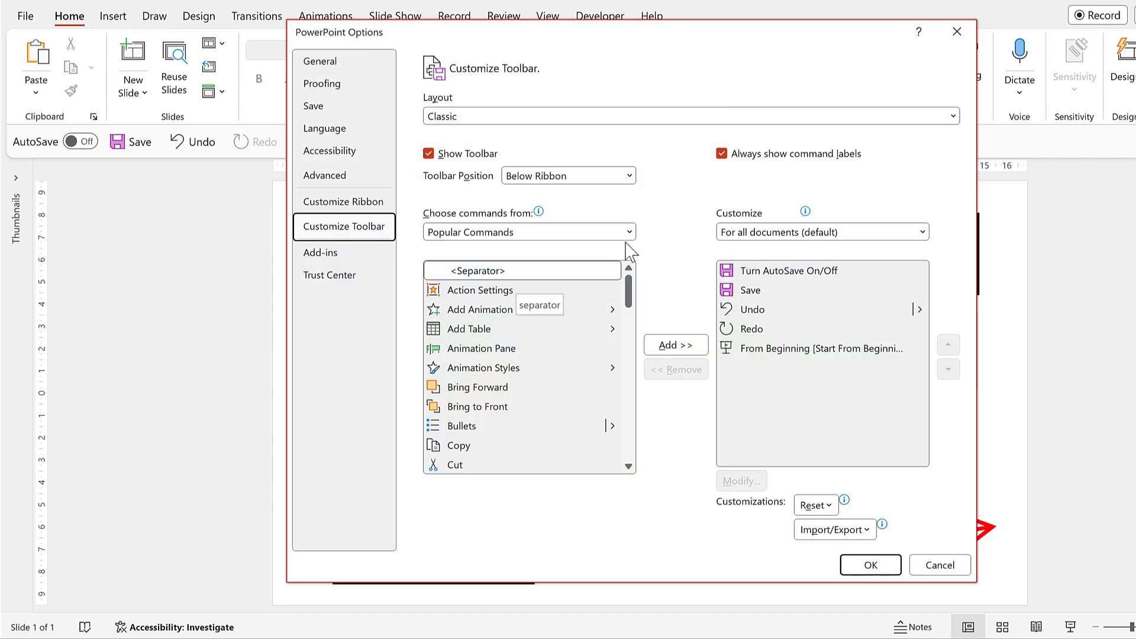
pyautogui.click(629, 236)
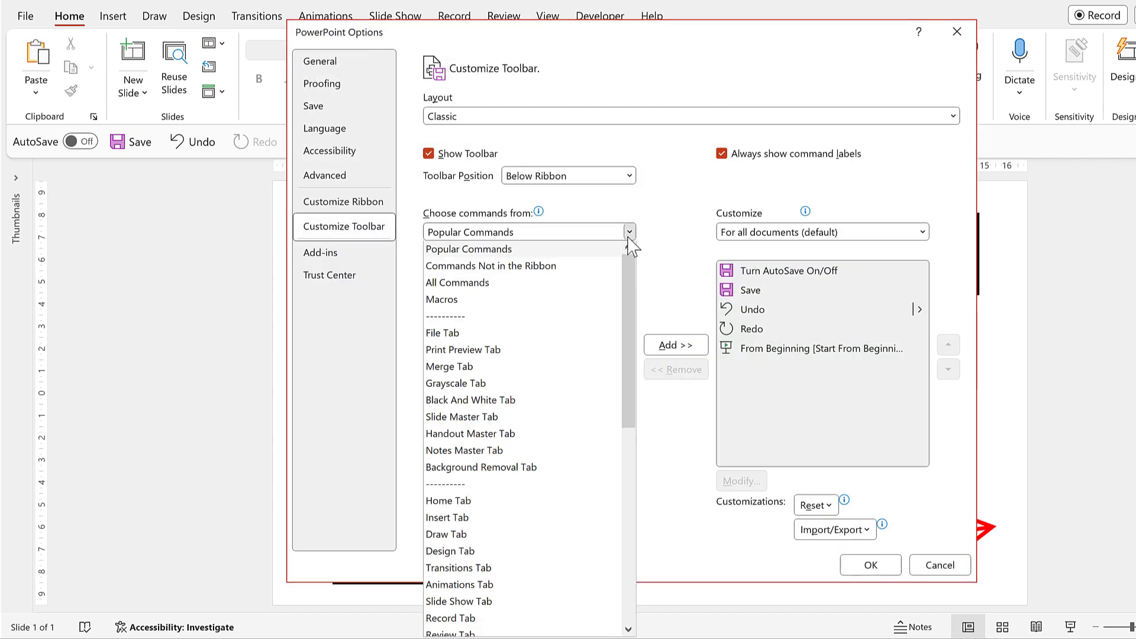
pyautogui.click(534, 267)
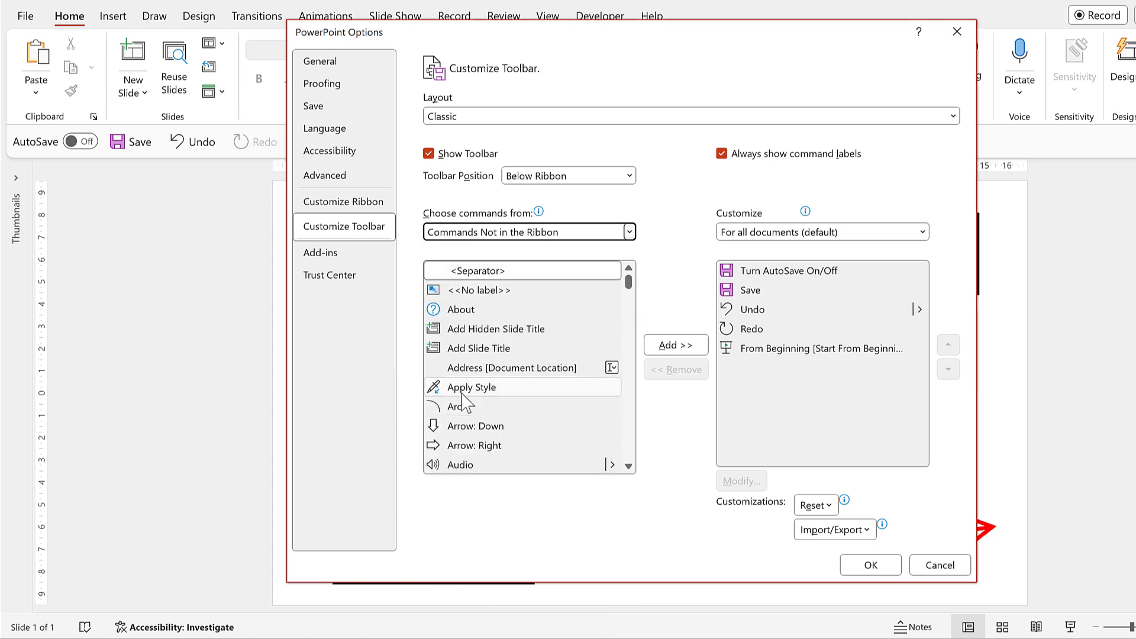
pyautogui.click(461, 393)
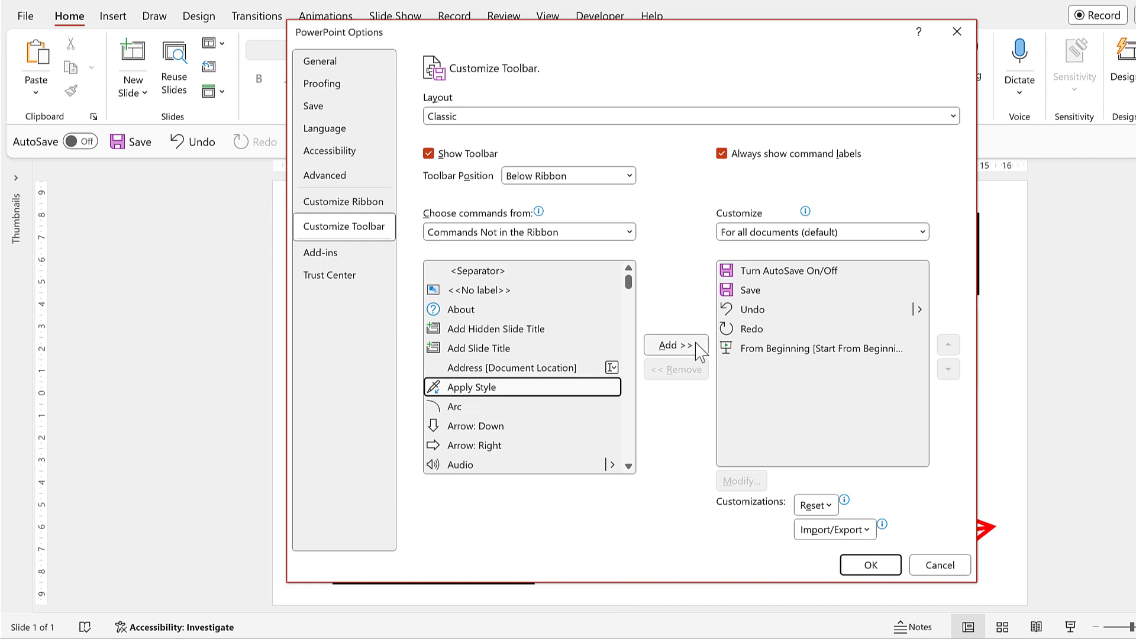
pyautogui.click(674, 345)
pyautogui.scroll(-1, 629, 308)
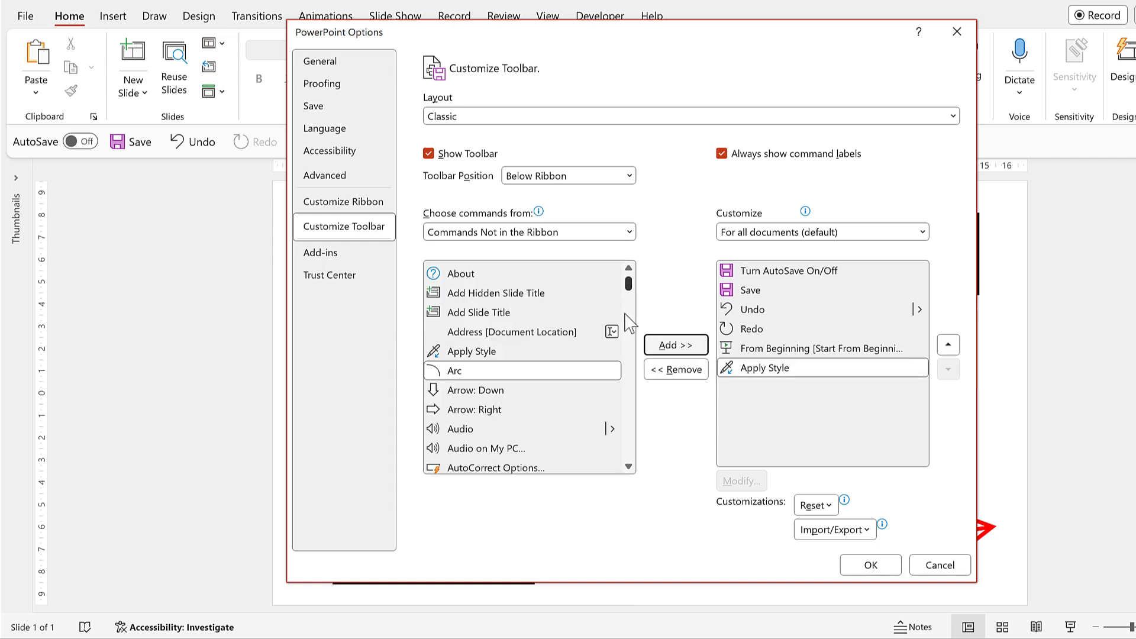
pyautogui.moveTo(629, 323); pyautogui.dragTo(629, 390)
pyautogui.scroll(3, 570, 375)
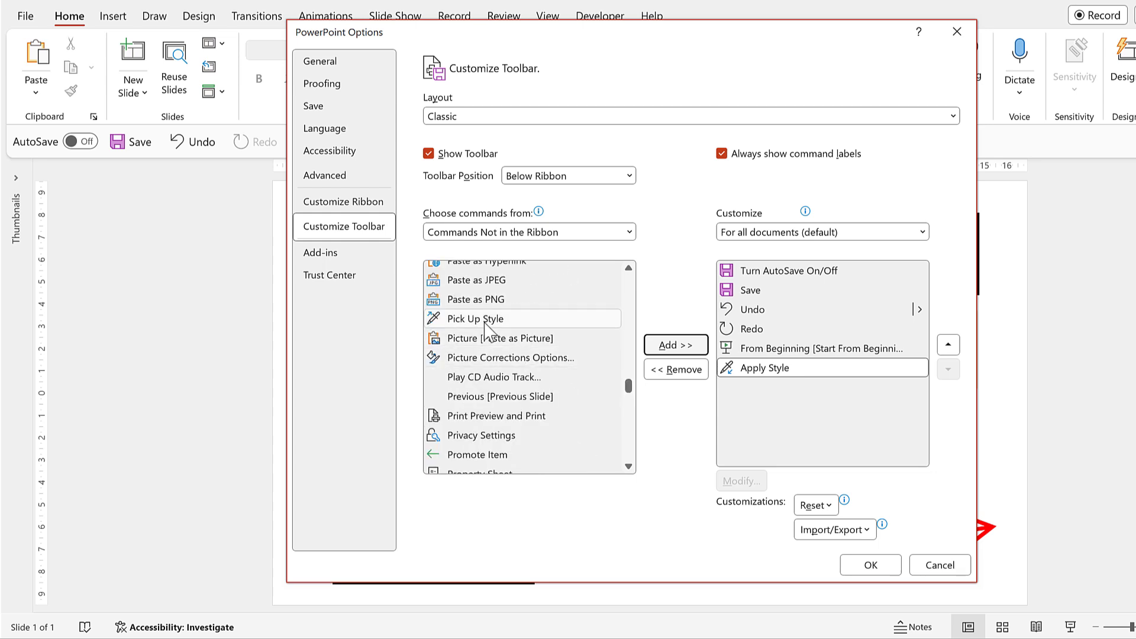
# - Add Pick Up Style, move it ahead of Apply Style, and confirm
pyautogui.click(485, 321)
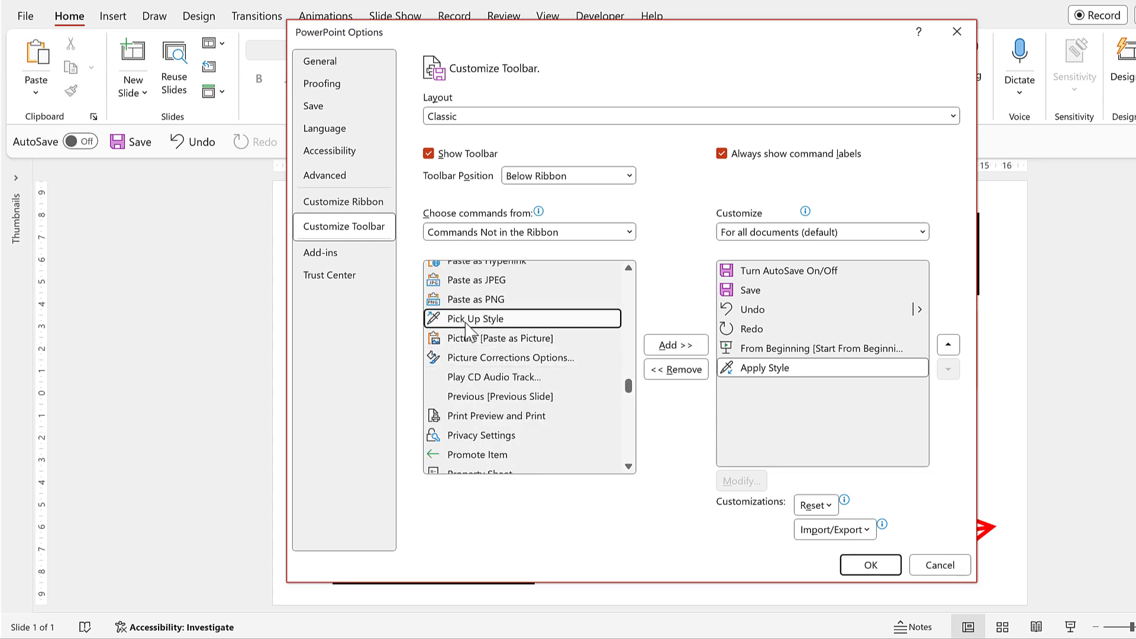
pyautogui.click(675, 345)
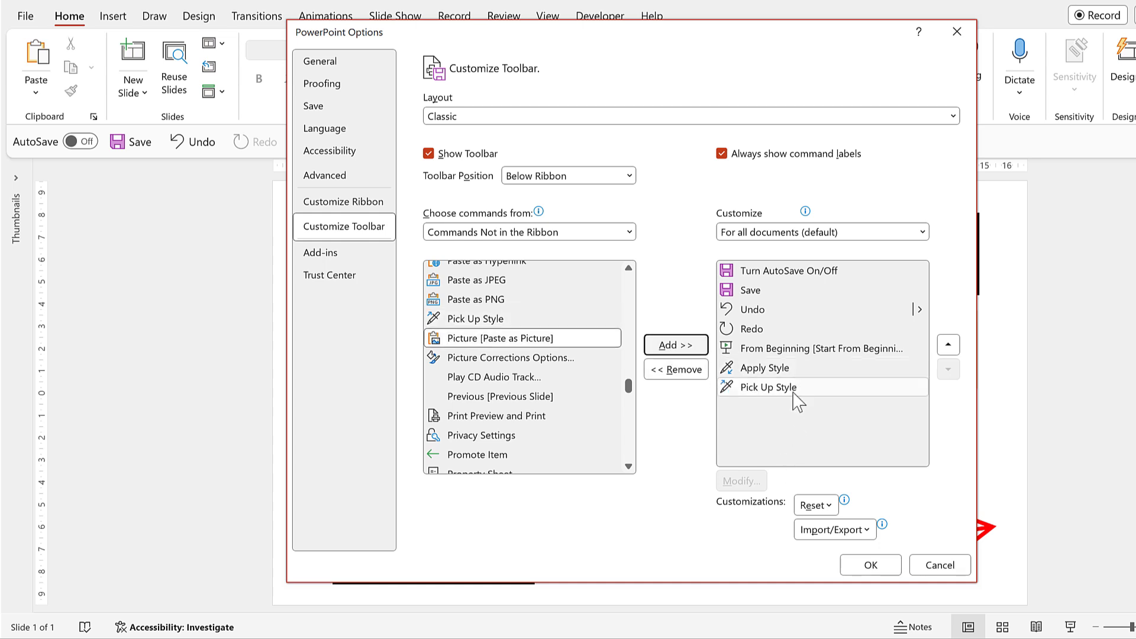
pyautogui.click(948, 344)
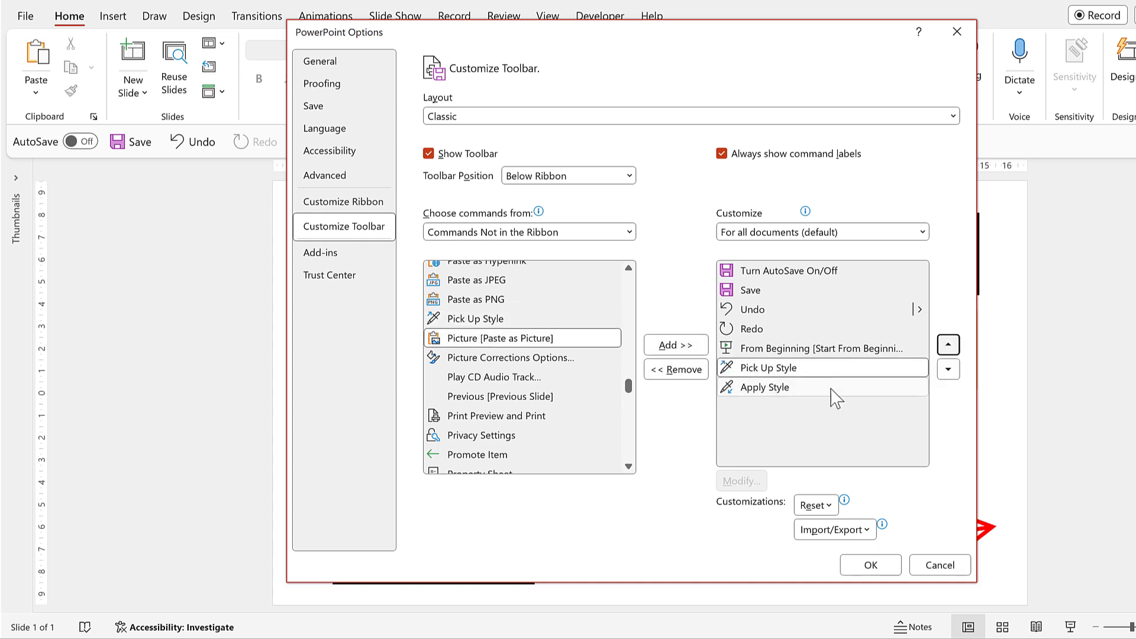
pyautogui.click(872, 565)
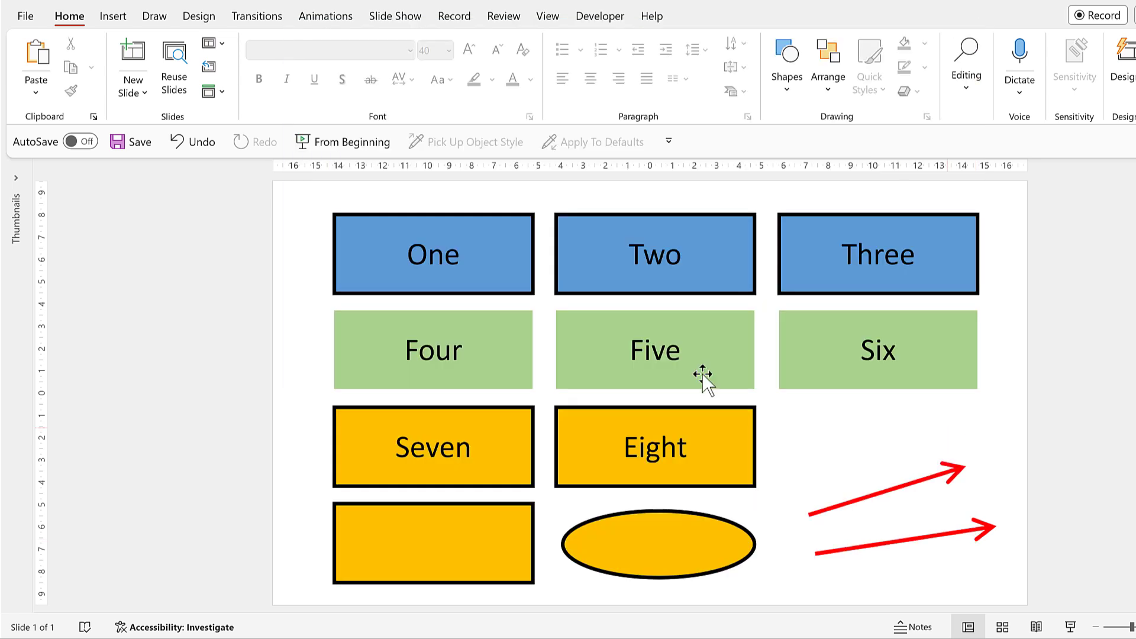
# - Copy Four's light green, outline-free style onto the Seven and Eight rectangles
pyautogui.click(477, 327)
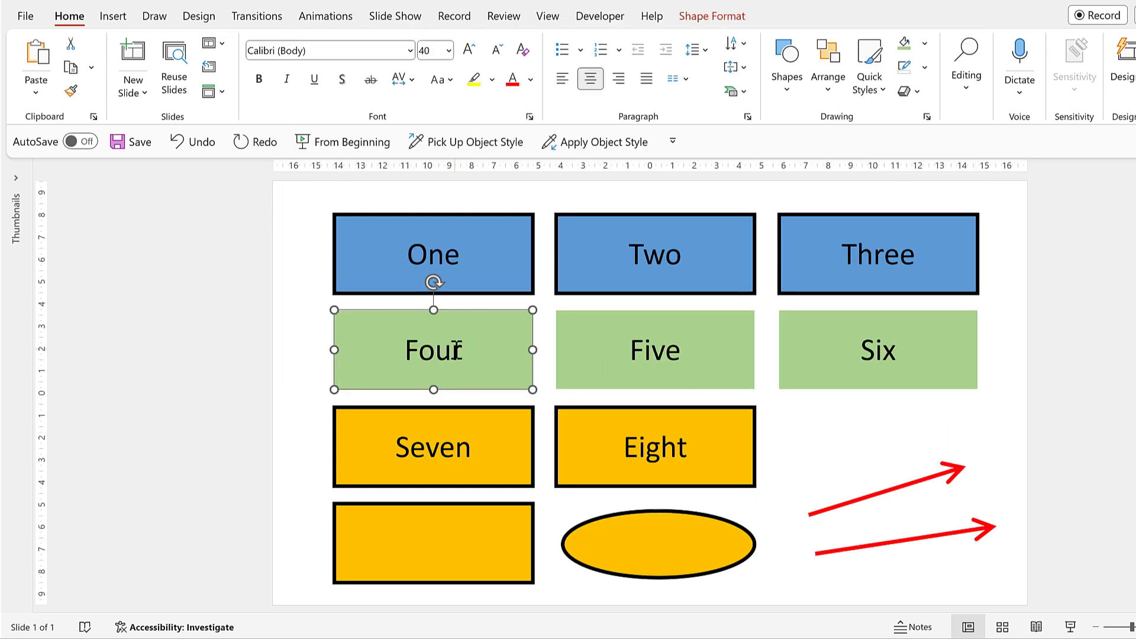
pyautogui.click(475, 145)
pyautogui.click(485, 426)
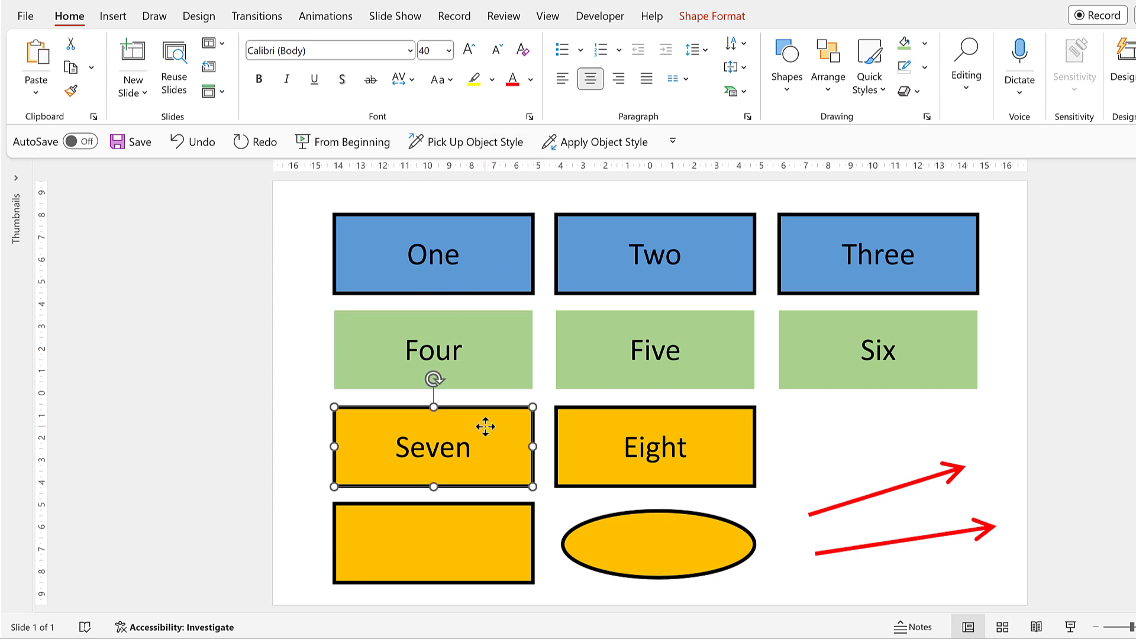
pyautogui.click(620, 143)
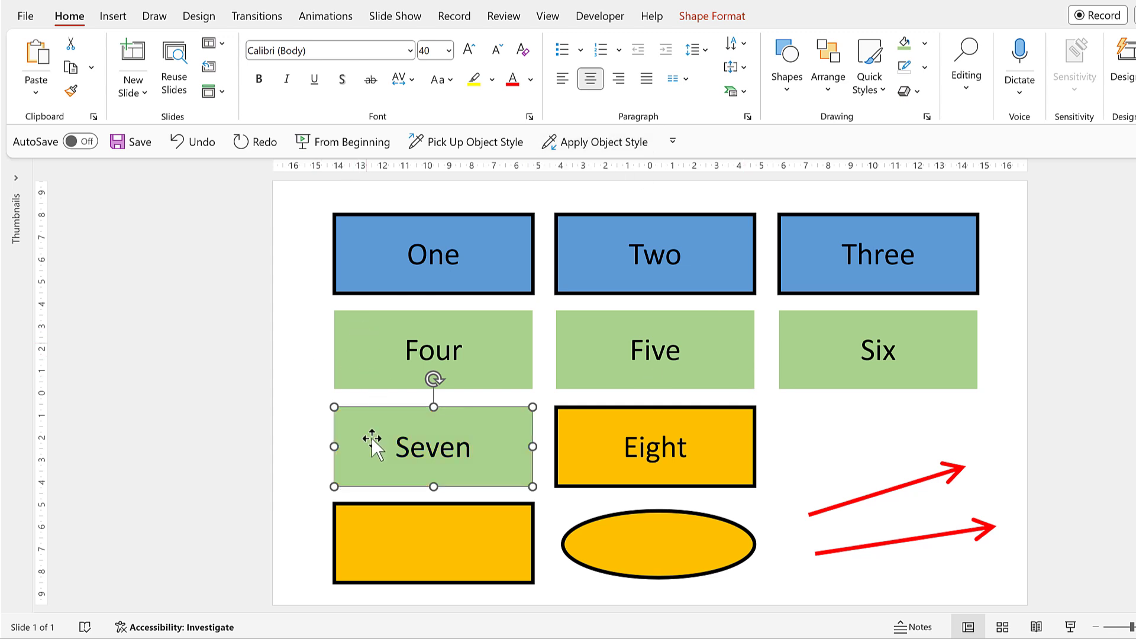
pyautogui.click(608, 415)
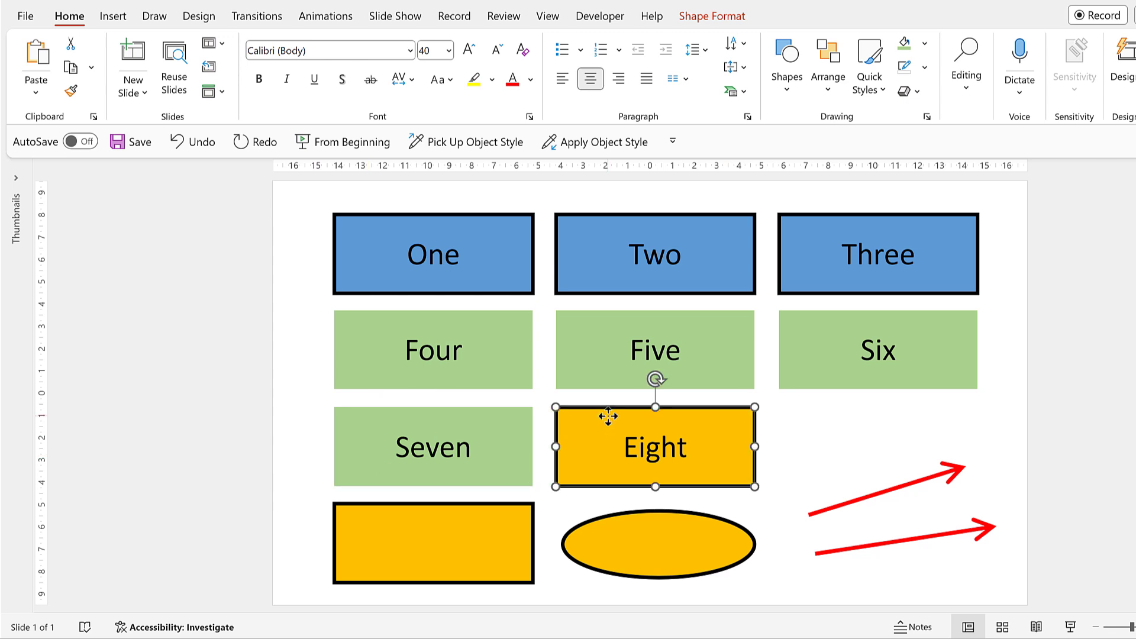
pyautogui.click(591, 142)
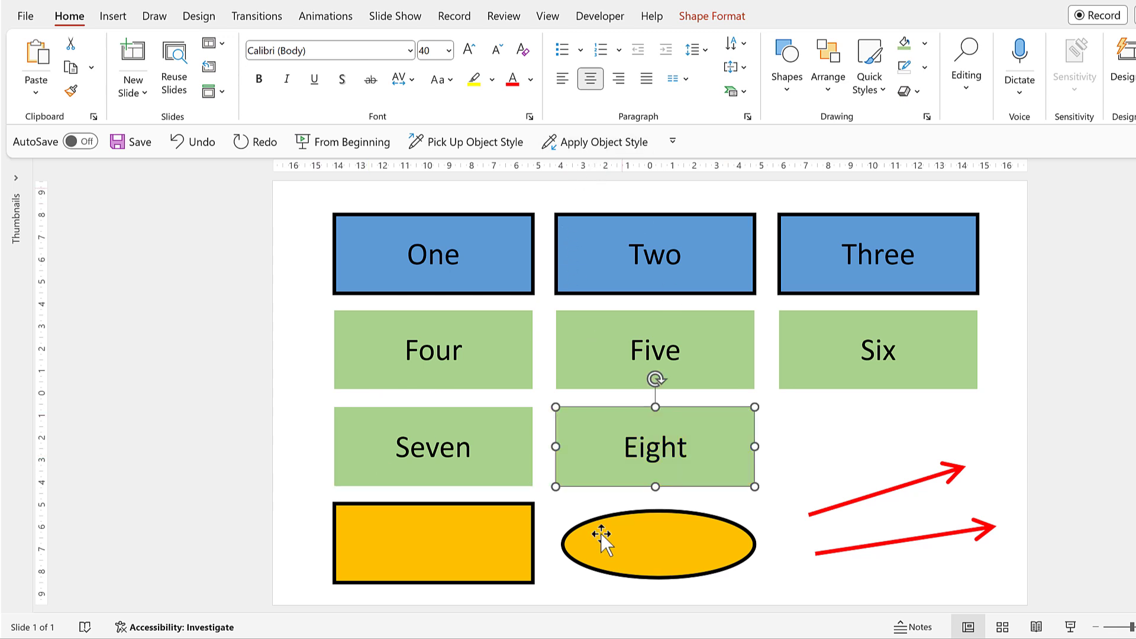
pyautogui.click(846, 430)
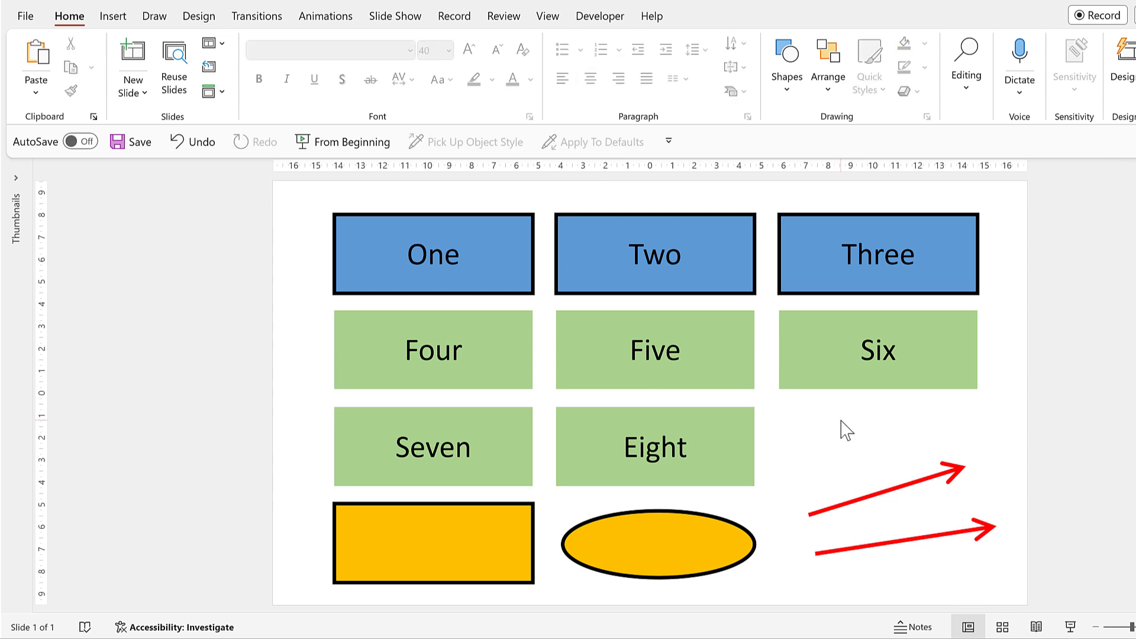